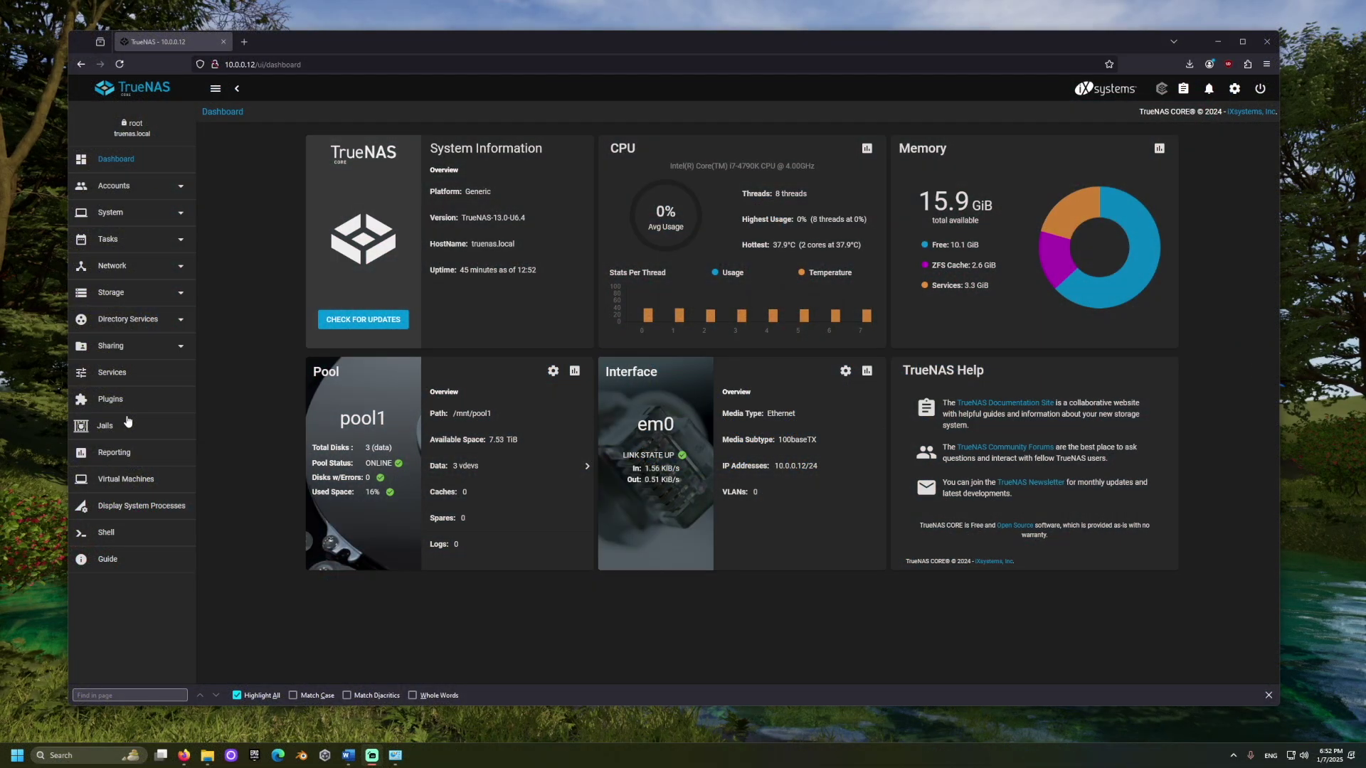
Start a new jail in the Jails list and name it 'backup'.
{"action": "left_click", "coordinate": [132, 421]}
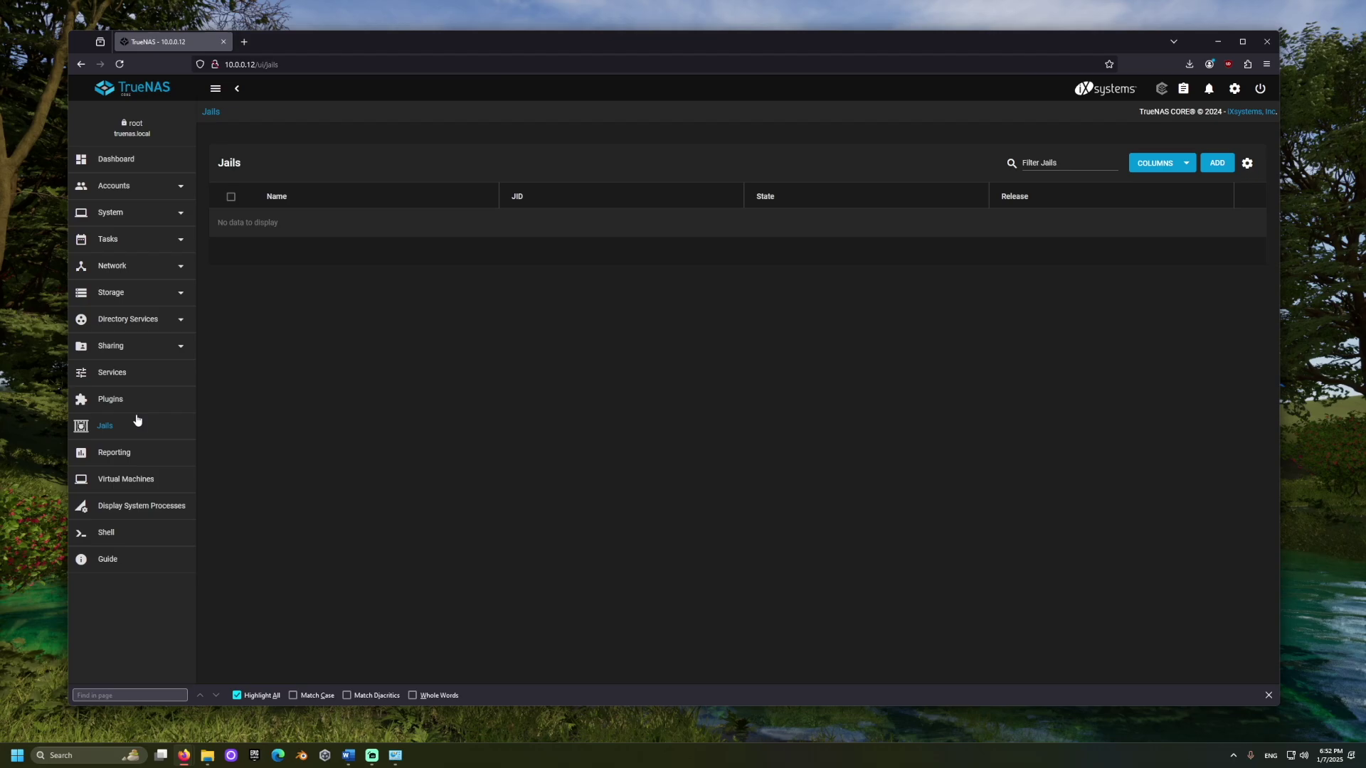
{"action": "left_click", "coordinate": [1217, 163]}
{"action": "left_click", "coordinate": [463, 204]}
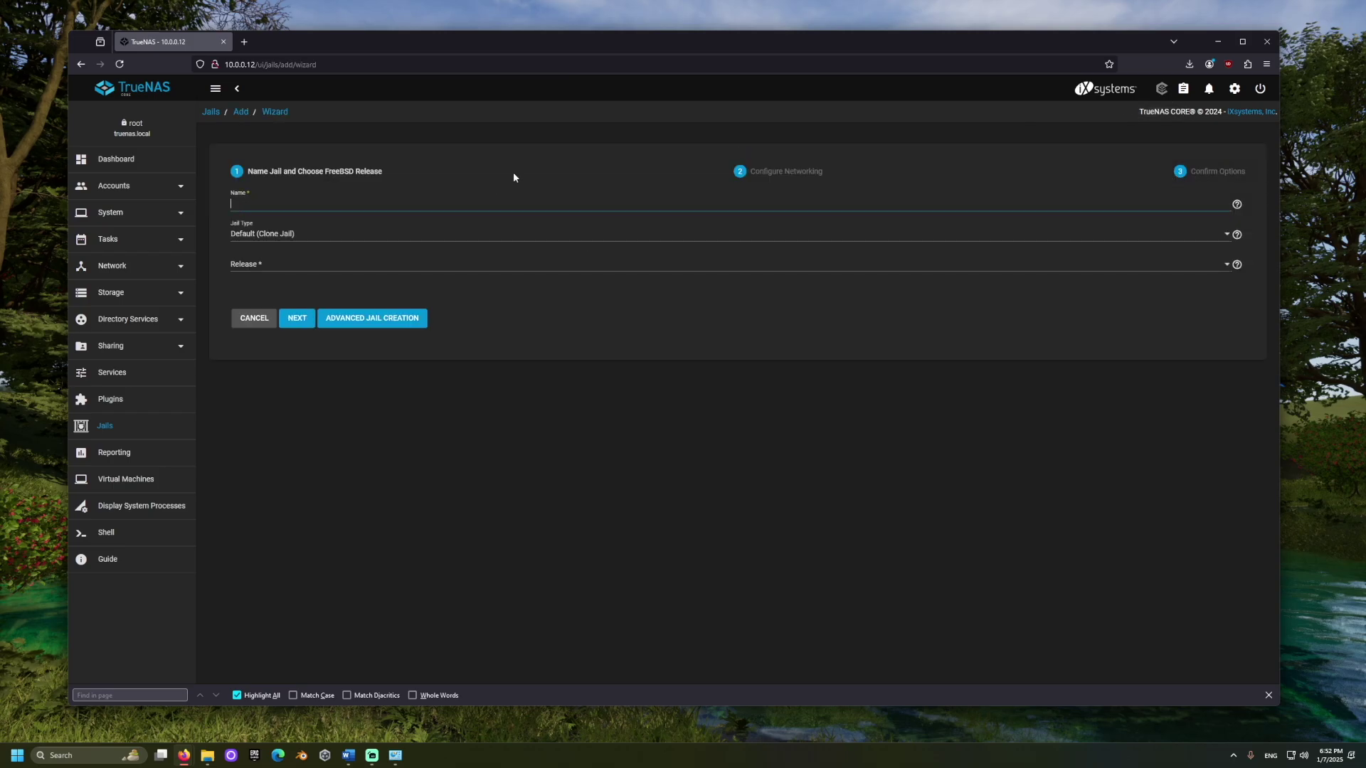
{"action": "type", "text": "backup"}
Choose release 13.4-RELEASE and enable DHCP Autoconfigure IPv4 in networking.
{"action": "left_click", "coordinate": [348, 269]}
{"action": "left_click", "coordinate": [270, 293]}
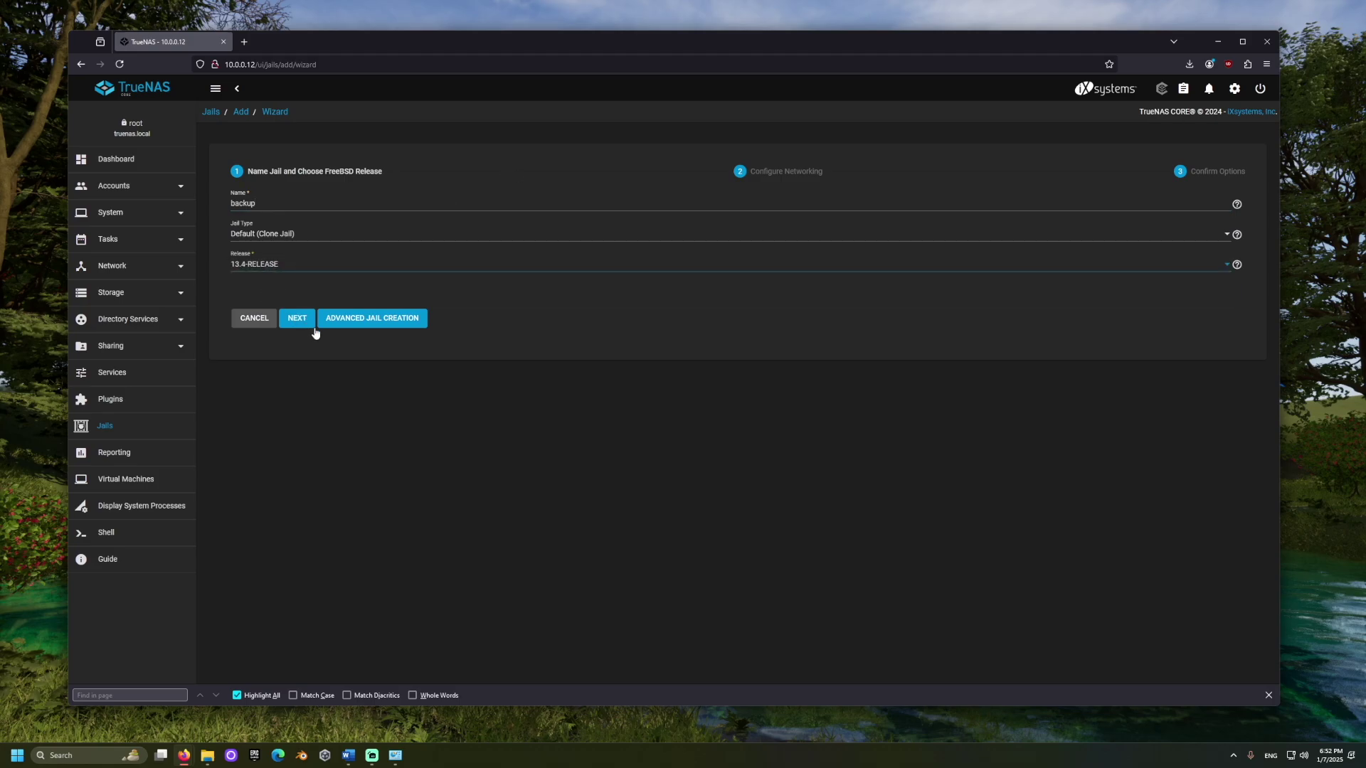
{"action": "left_click", "coordinate": [306, 318]}
{"action": "left_click", "coordinate": [271, 197]}
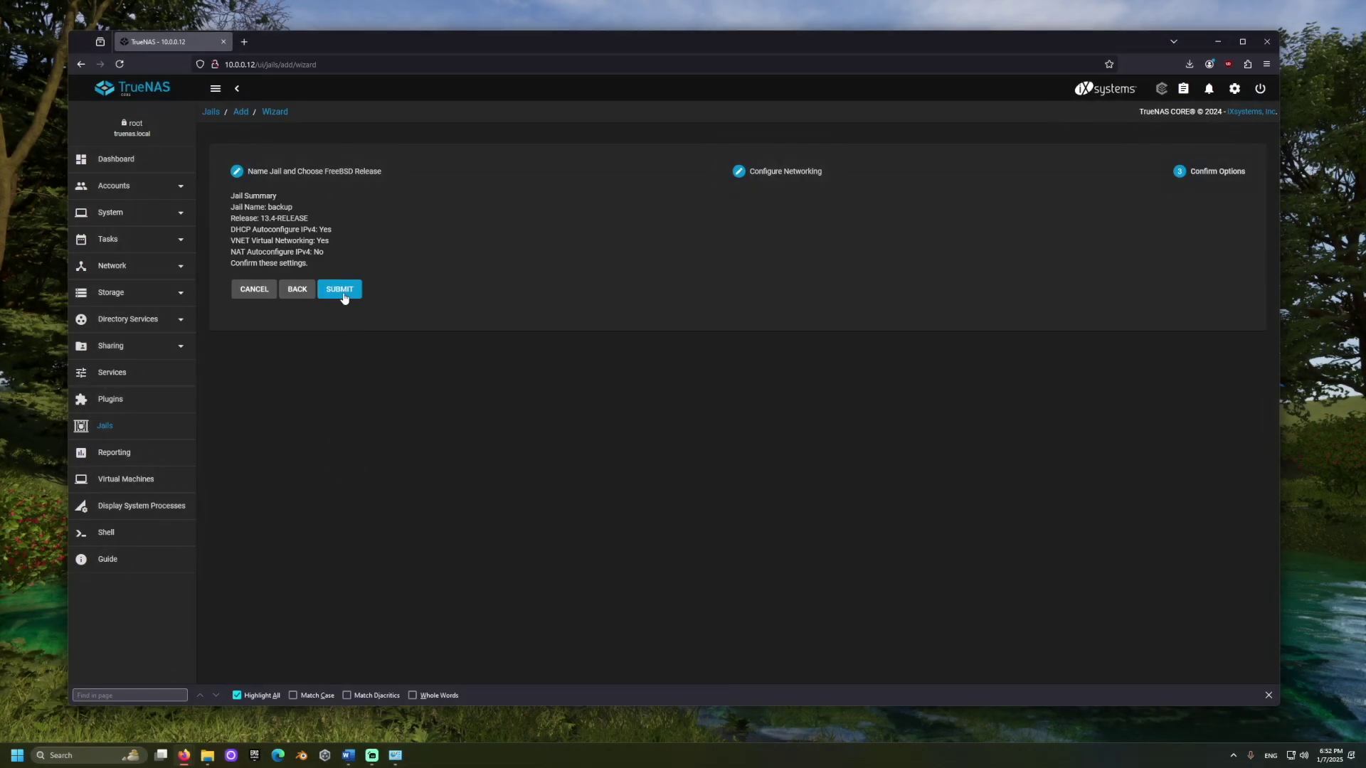
Create the backup jail and begin adding a mount point to it.
{"action": "left_click", "coordinate": [340, 289]}
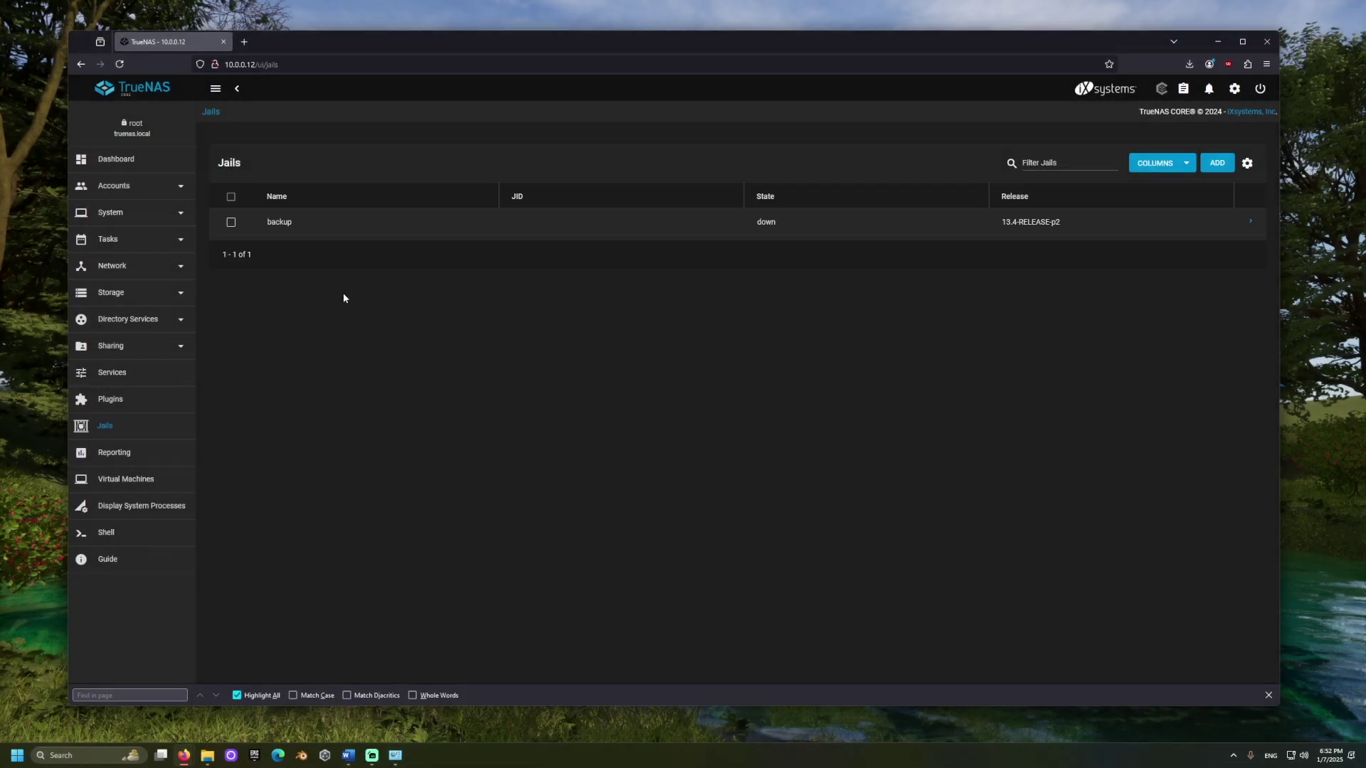
{"action": "left_click", "coordinate": [1249, 221]}
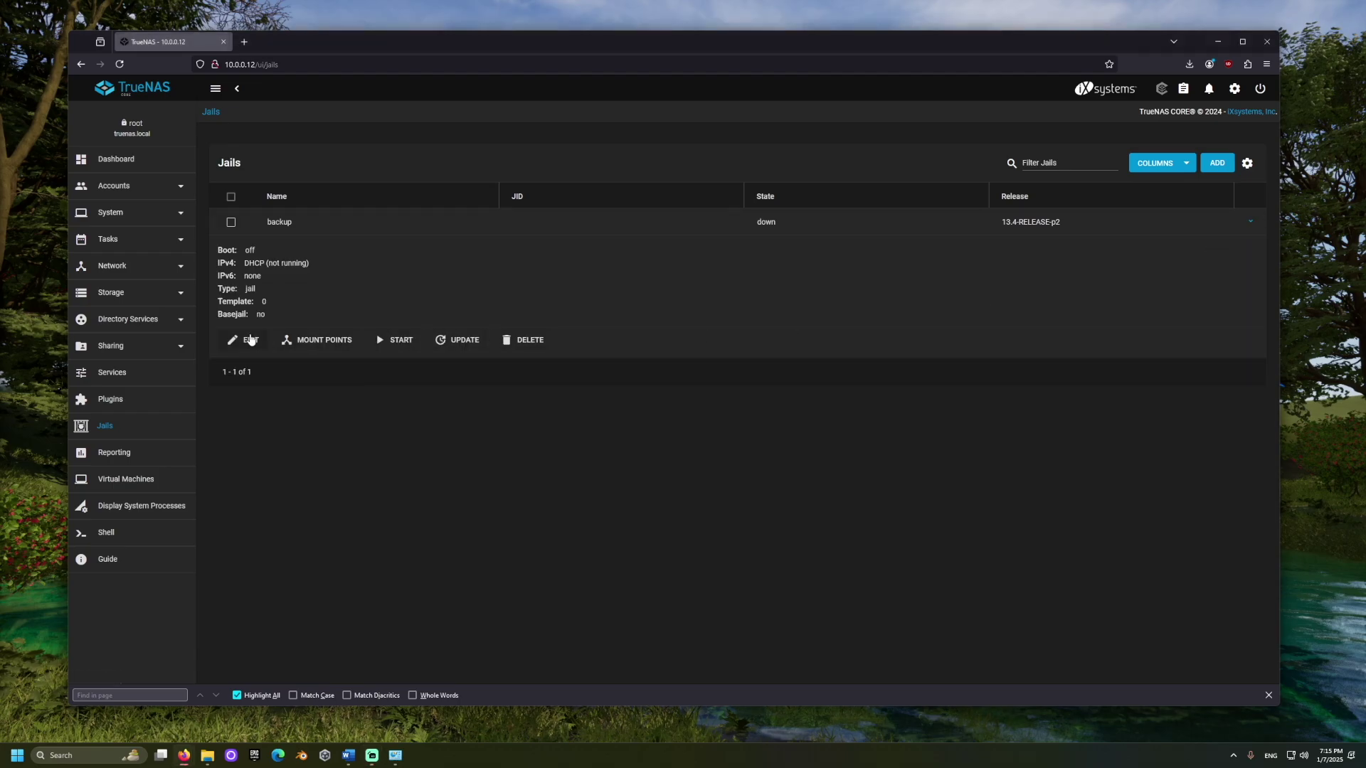
{"action": "left_click", "coordinate": [285, 344]}
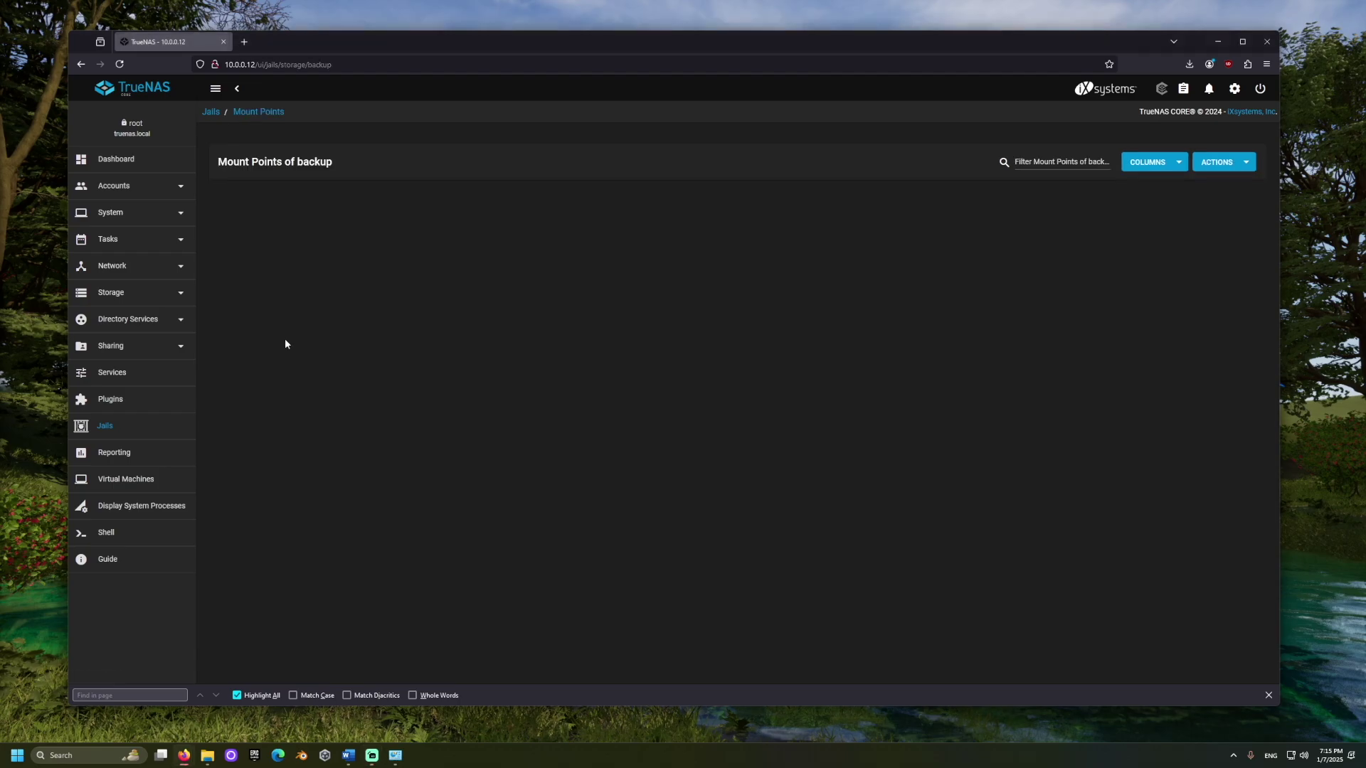
{"action": "left_click", "coordinate": [1217, 162]}
{"action": "left_click", "coordinate": [1212, 182]}
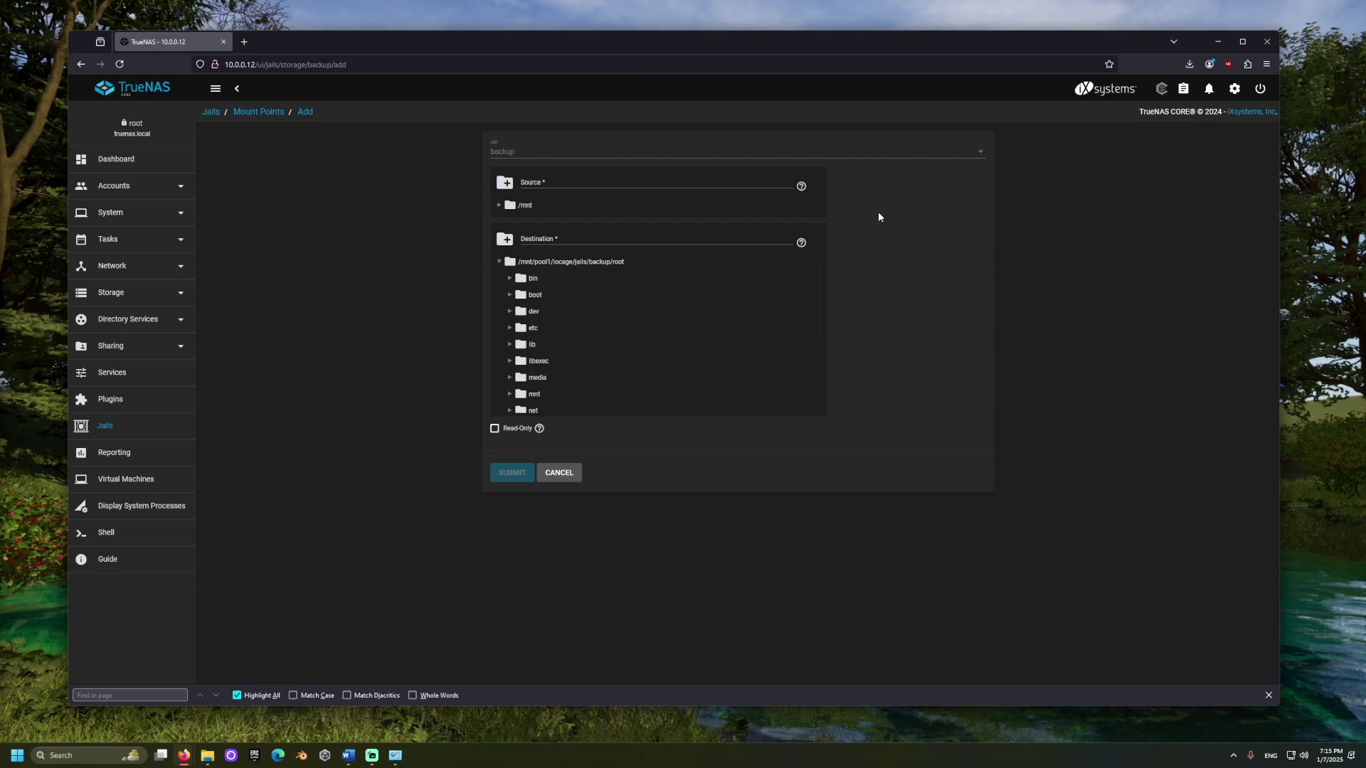
Map source /mnt/pool1/pool1-data/pool1-data-backup to the jail's /mnt/pool1-data-backup.
{"action": "left_click", "coordinate": [500, 206]}
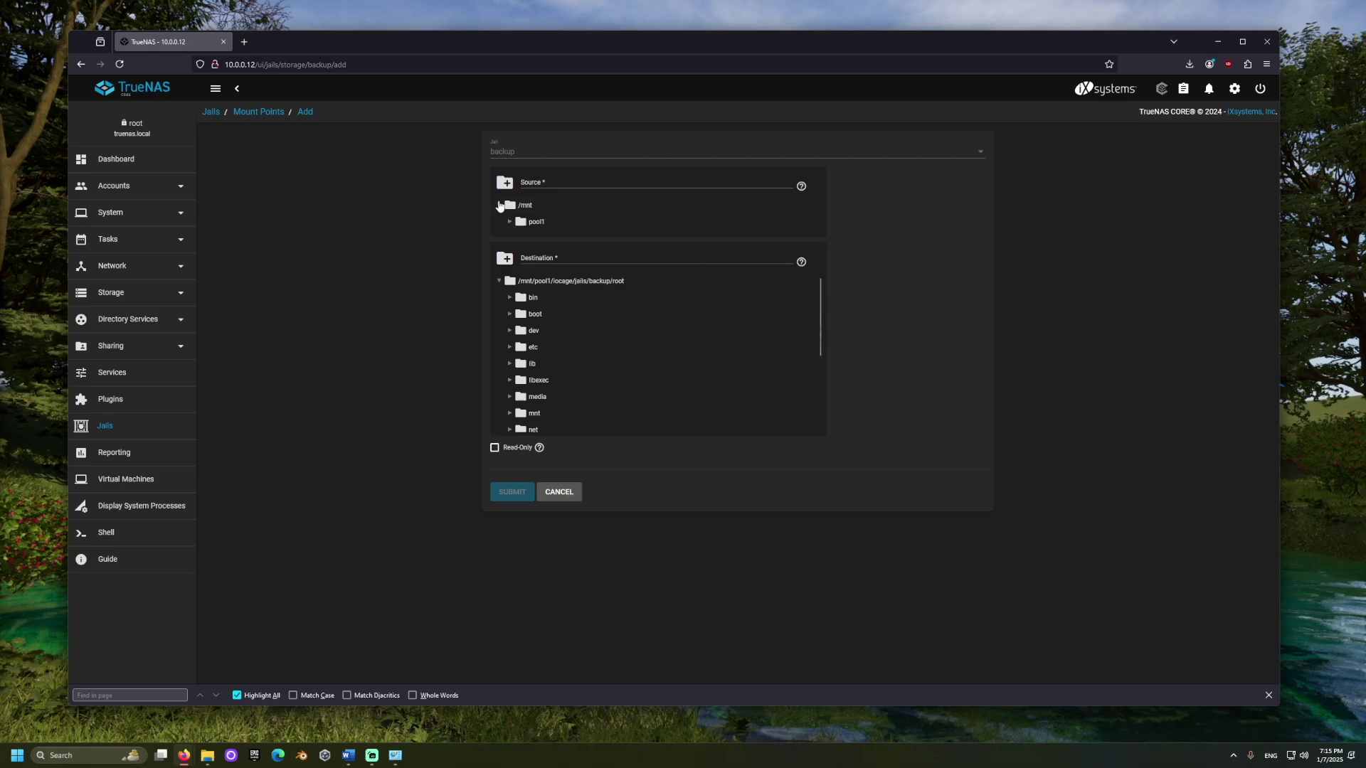
{"action": "left_click", "coordinate": [510, 223]}
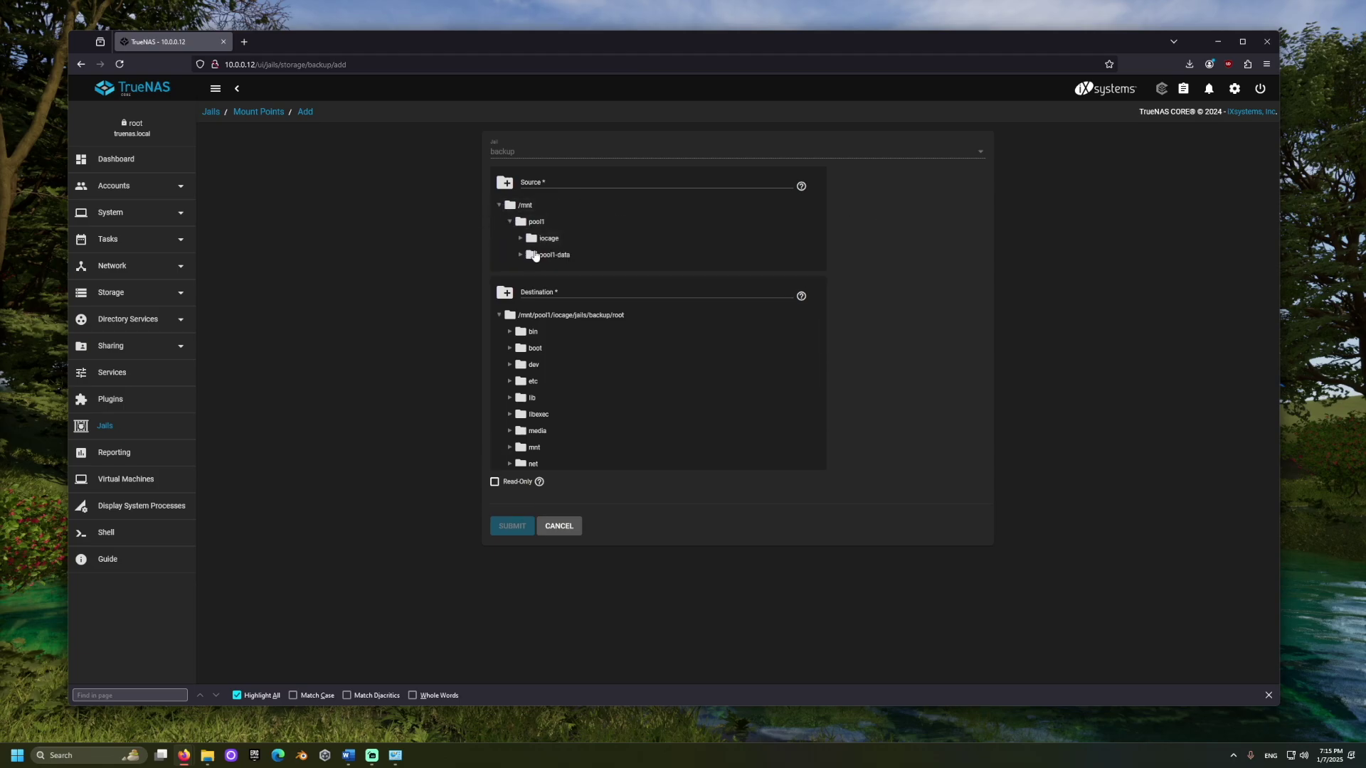
{"action": "left_click", "coordinate": [520, 255]}
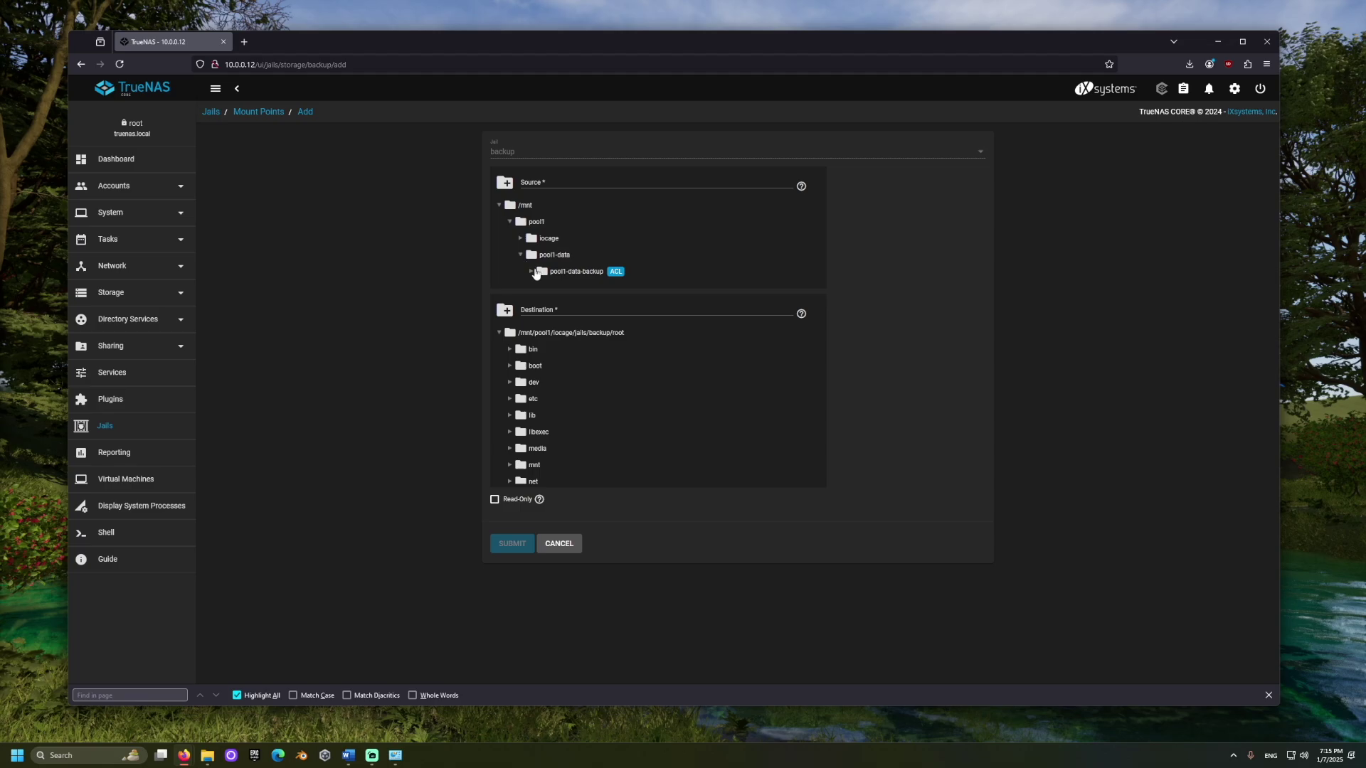
{"action": "left_click", "coordinate": [531, 272]}
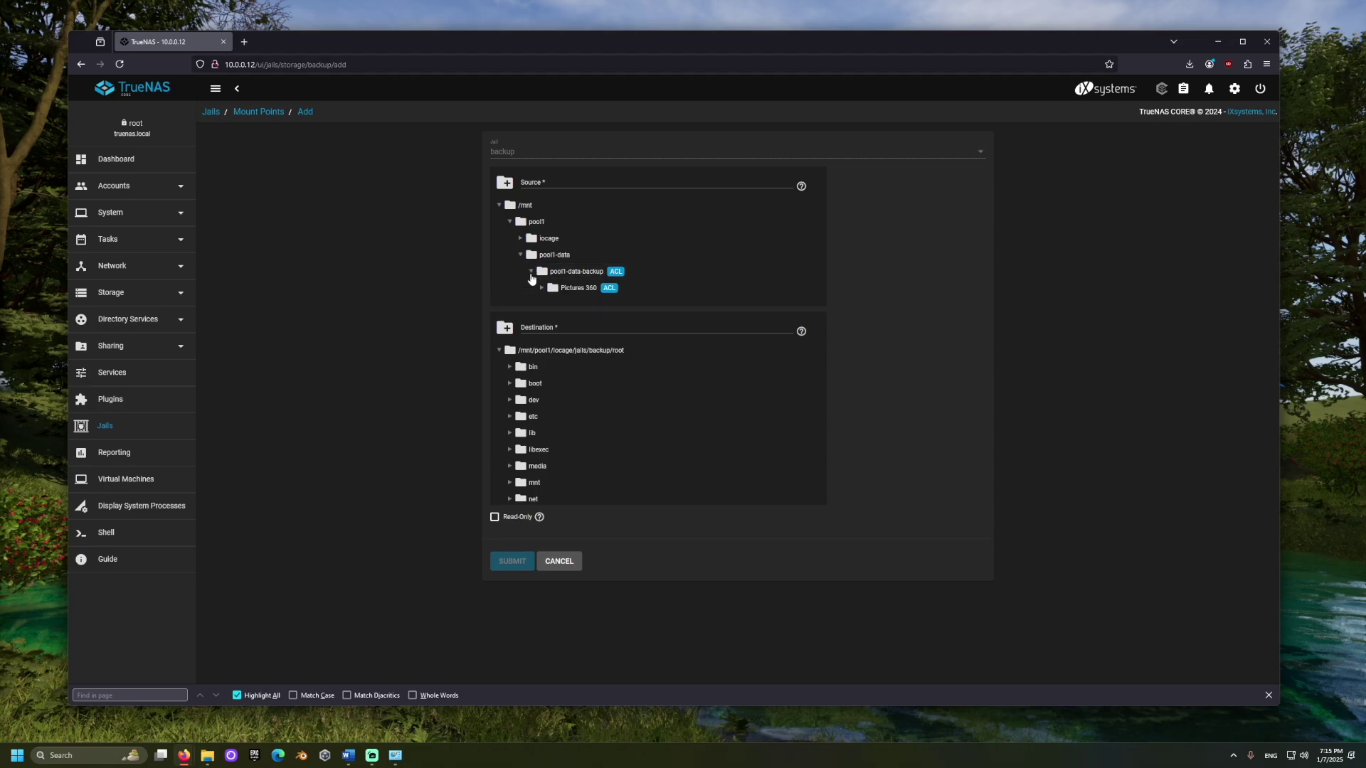
{"action": "left_click", "coordinate": [600, 274]}
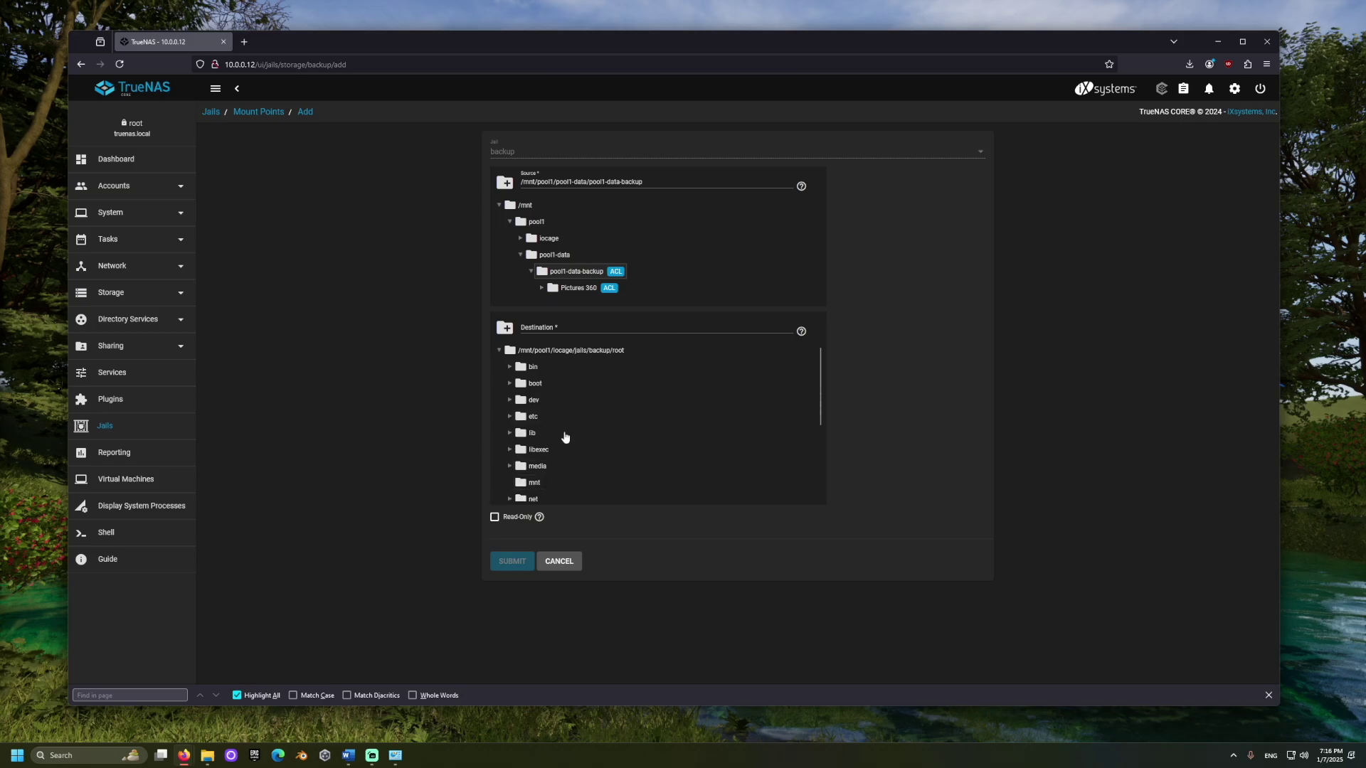
{"action": "left_click", "coordinate": [523, 480]}
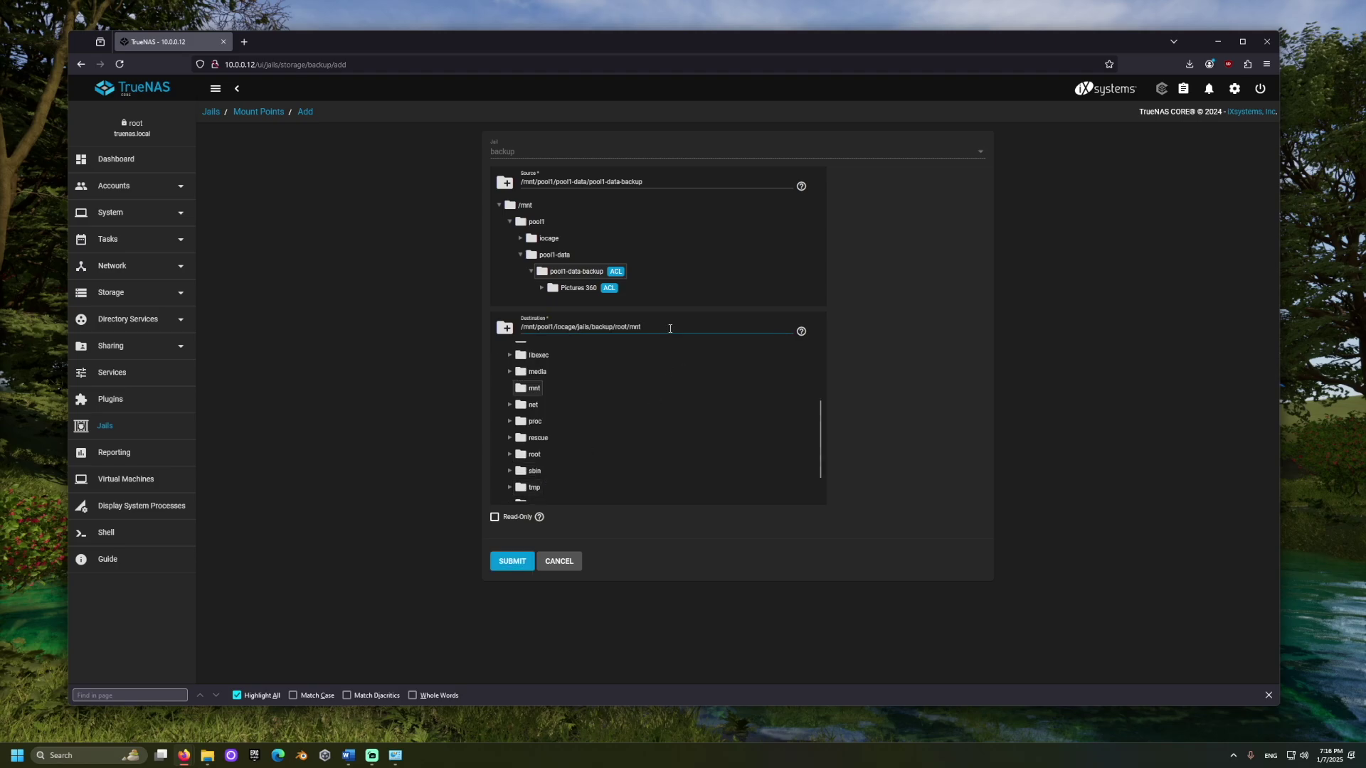
{"action": "type", "text": "/pool1-data-backup/"}
Save the mount point, then select and start the backup jail.
{"action": "left_click", "coordinate": [512, 561]}
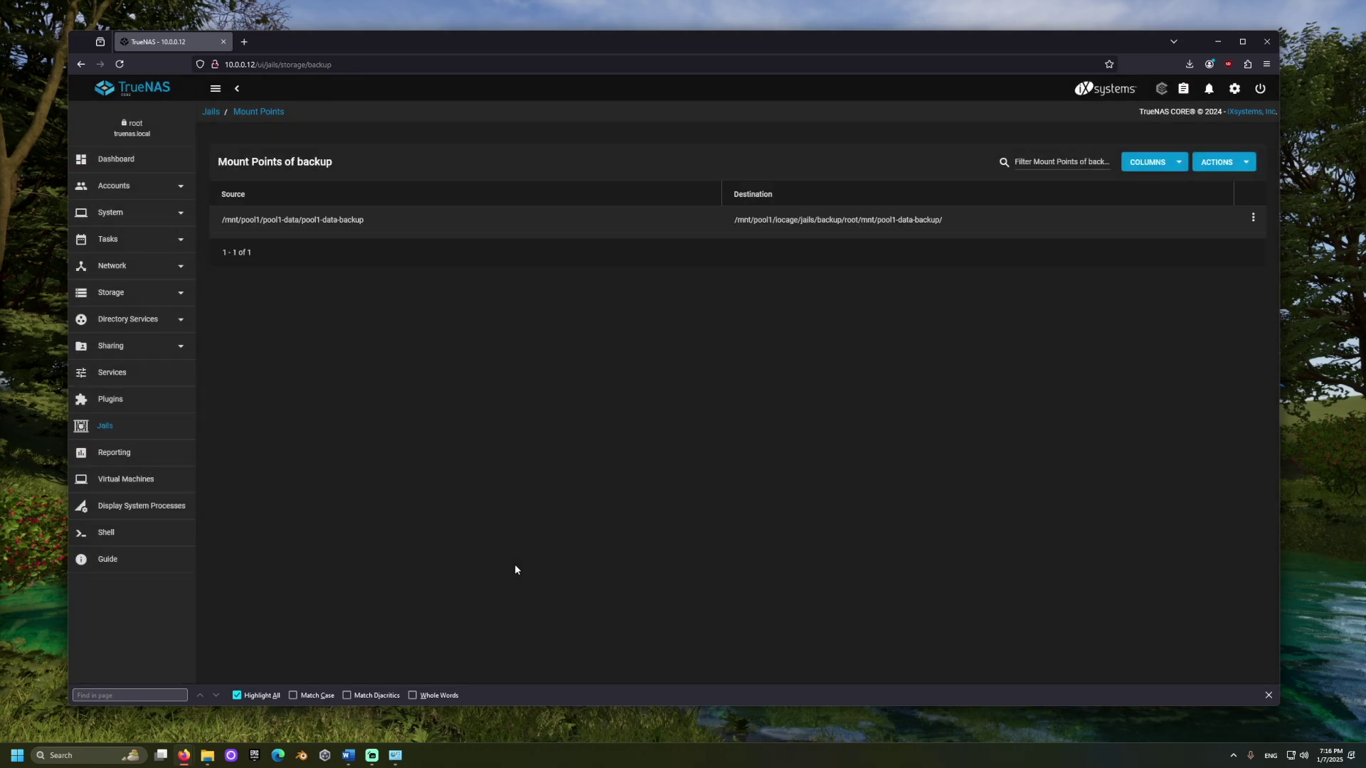
{"action": "left_click", "coordinate": [231, 223]}
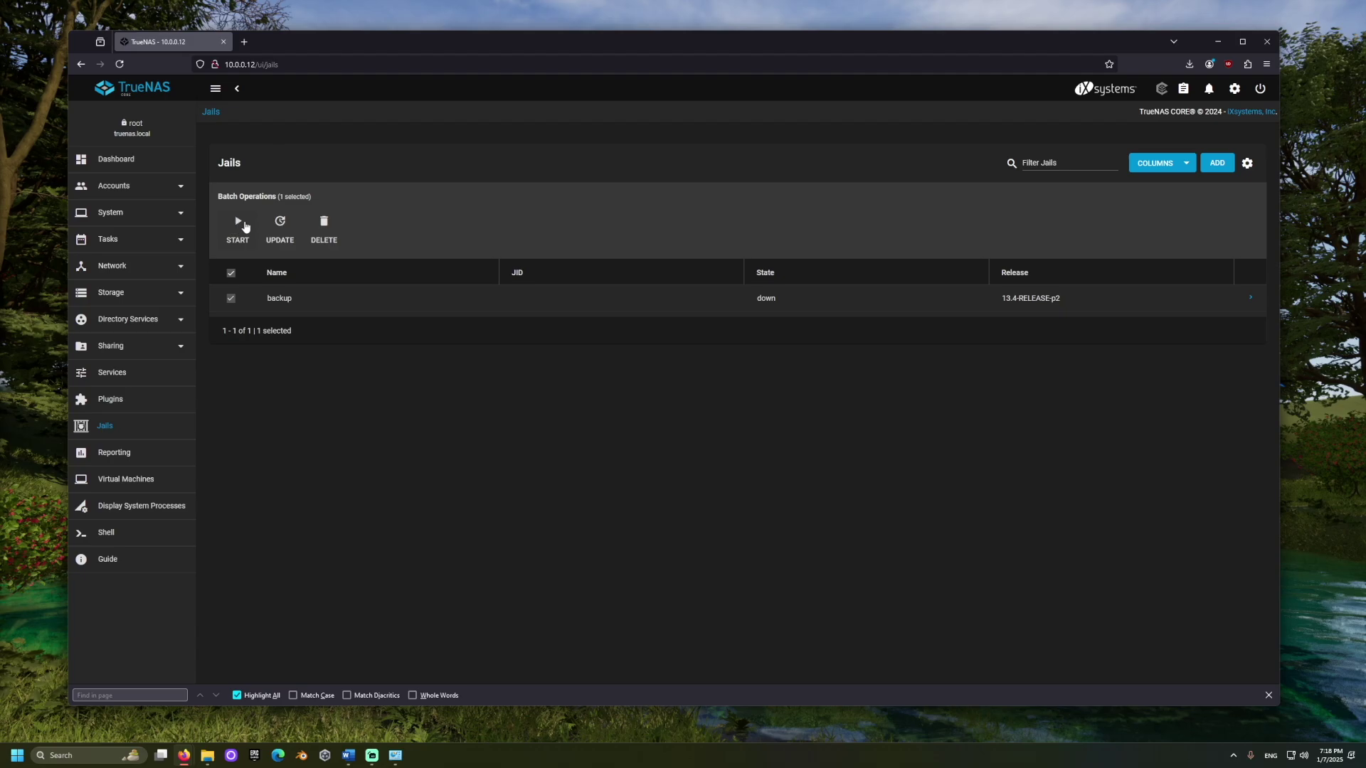
{"action": "left_click", "coordinate": [242, 225]}
{"action": "left_click", "coordinate": [1251, 299]}
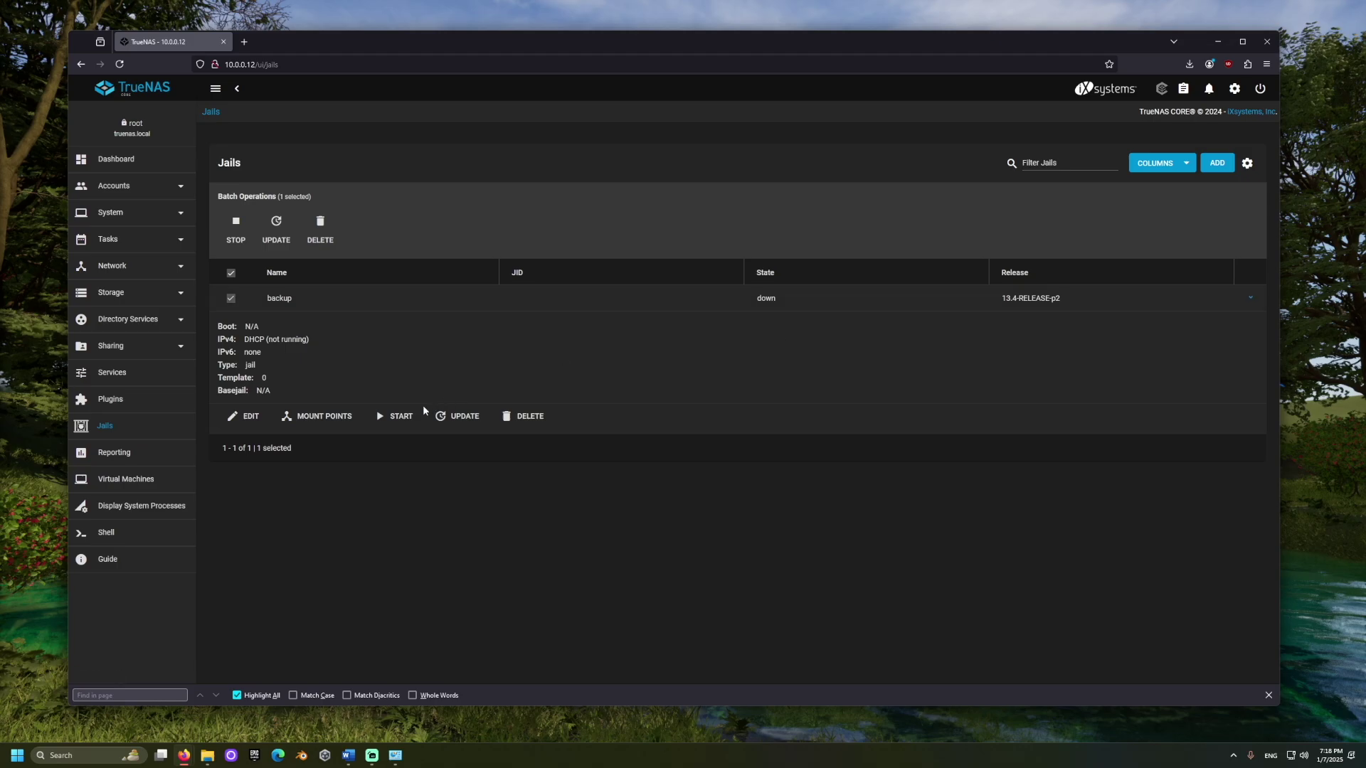
Dismiss the already-running error and refresh Jails to confirm backup is up with JID 1.
{"action": "left_click", "coordinate": [401, 417]}
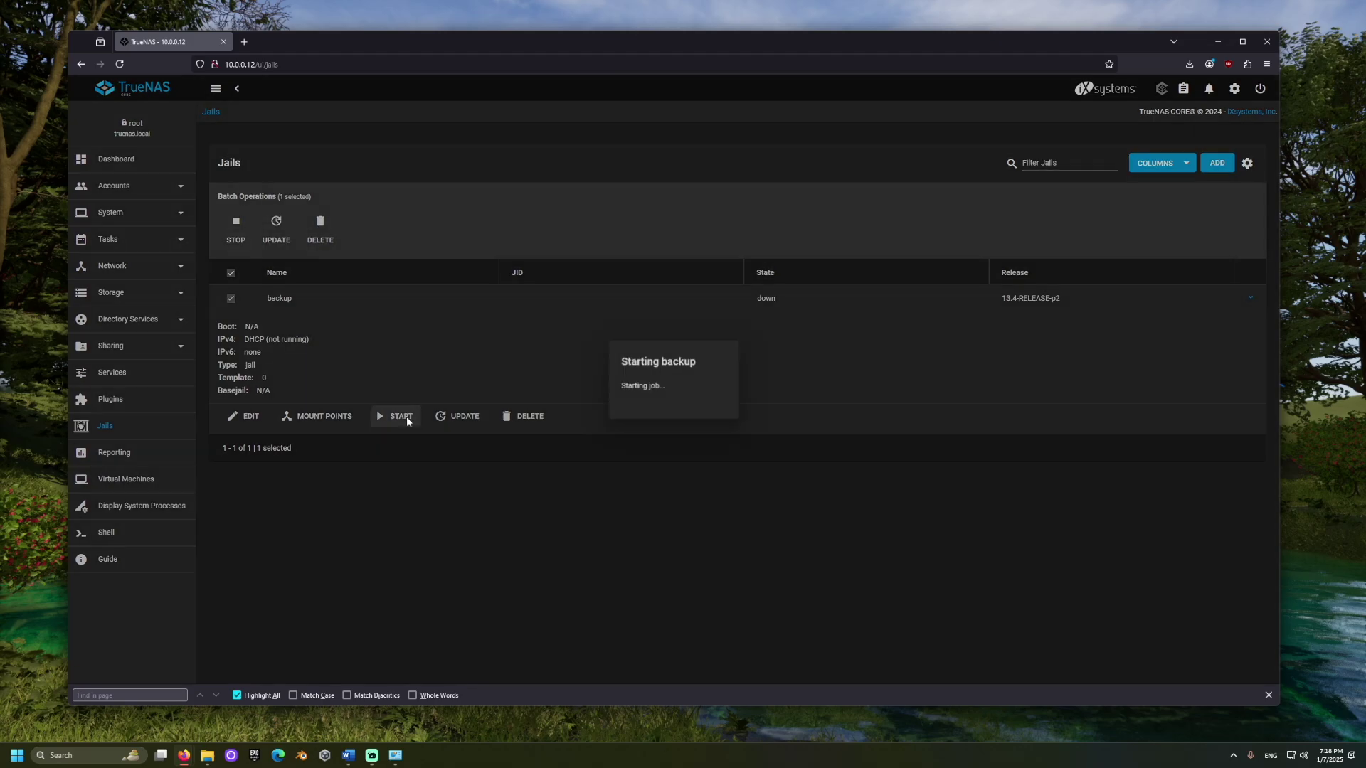
{"action": "left_click", "coordinate": [639, 424]}
{"action": "left_click", "coordinate": [139, 399]}
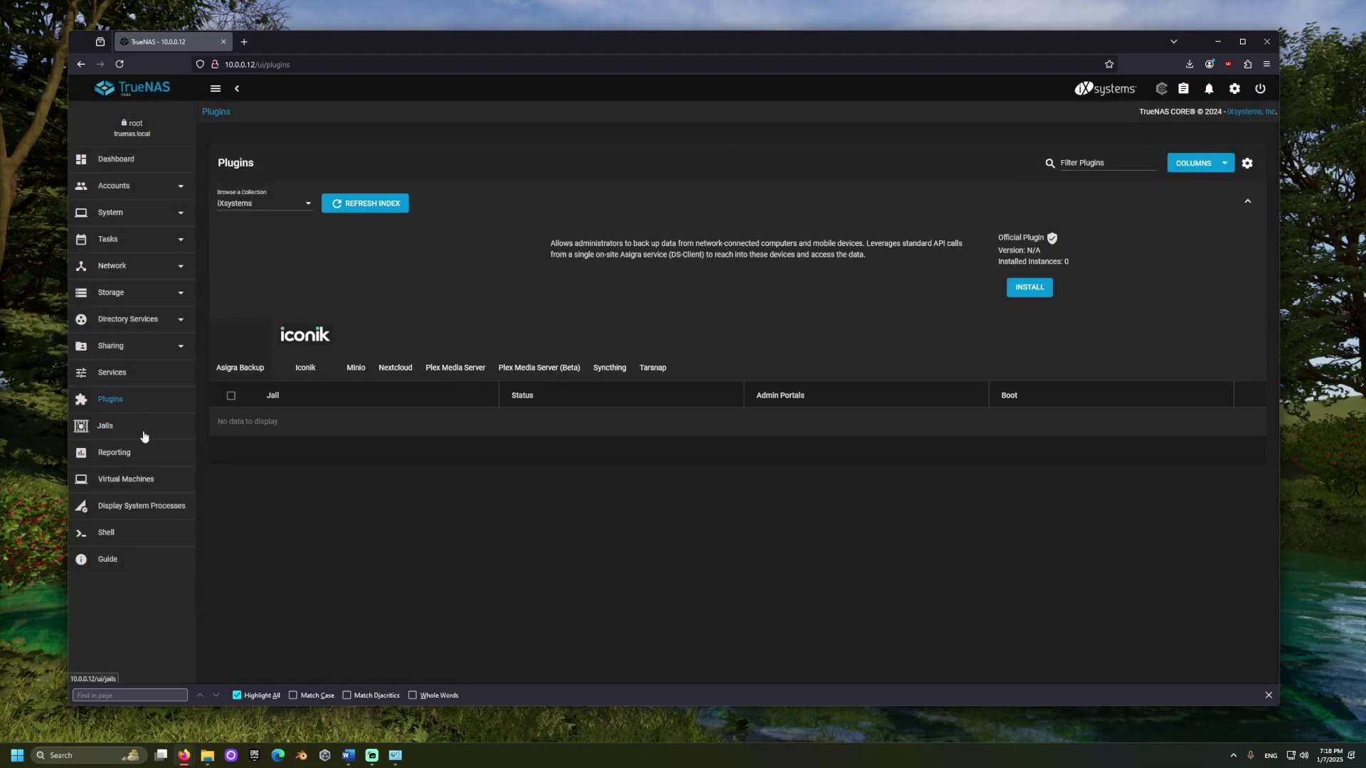
{"action": "left_click", "coordinate": [145, 429]}
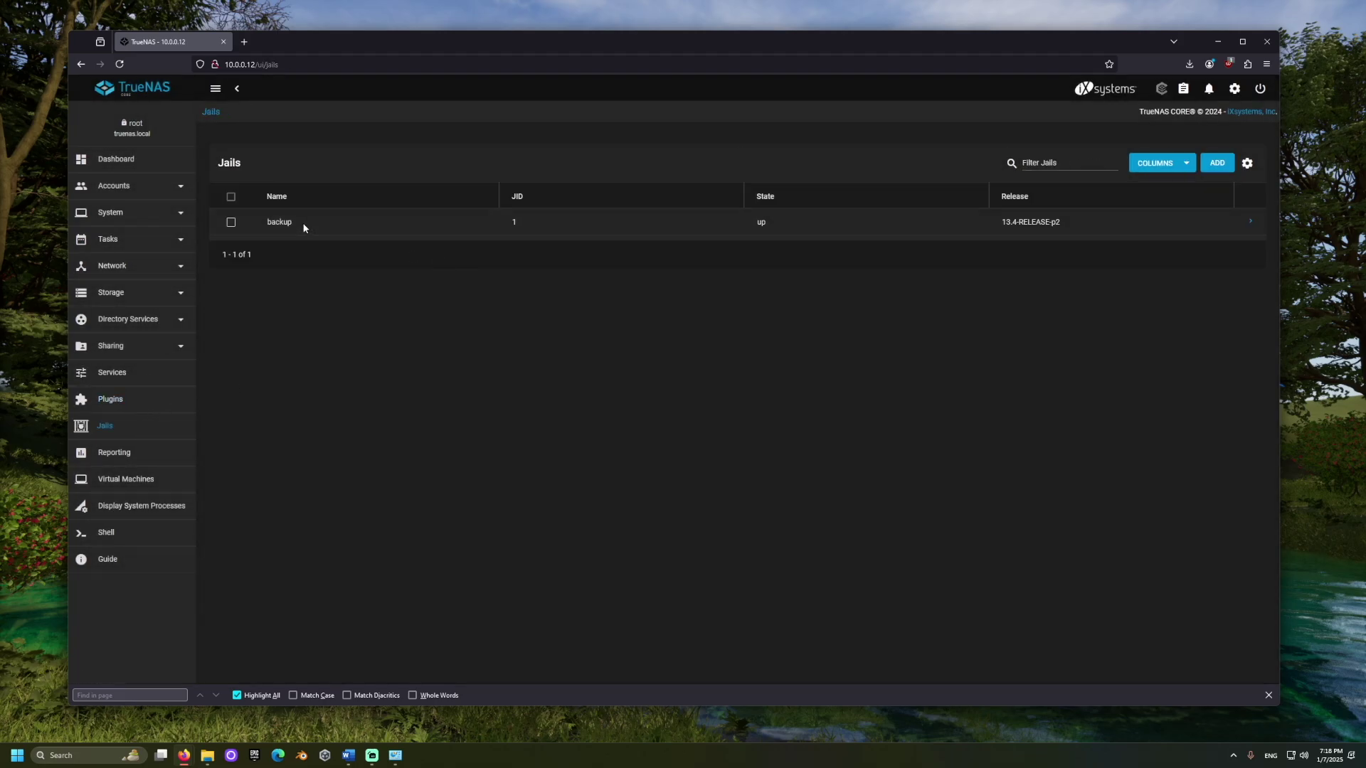
{"action": "left_click", "coordinate": [232, 222]}
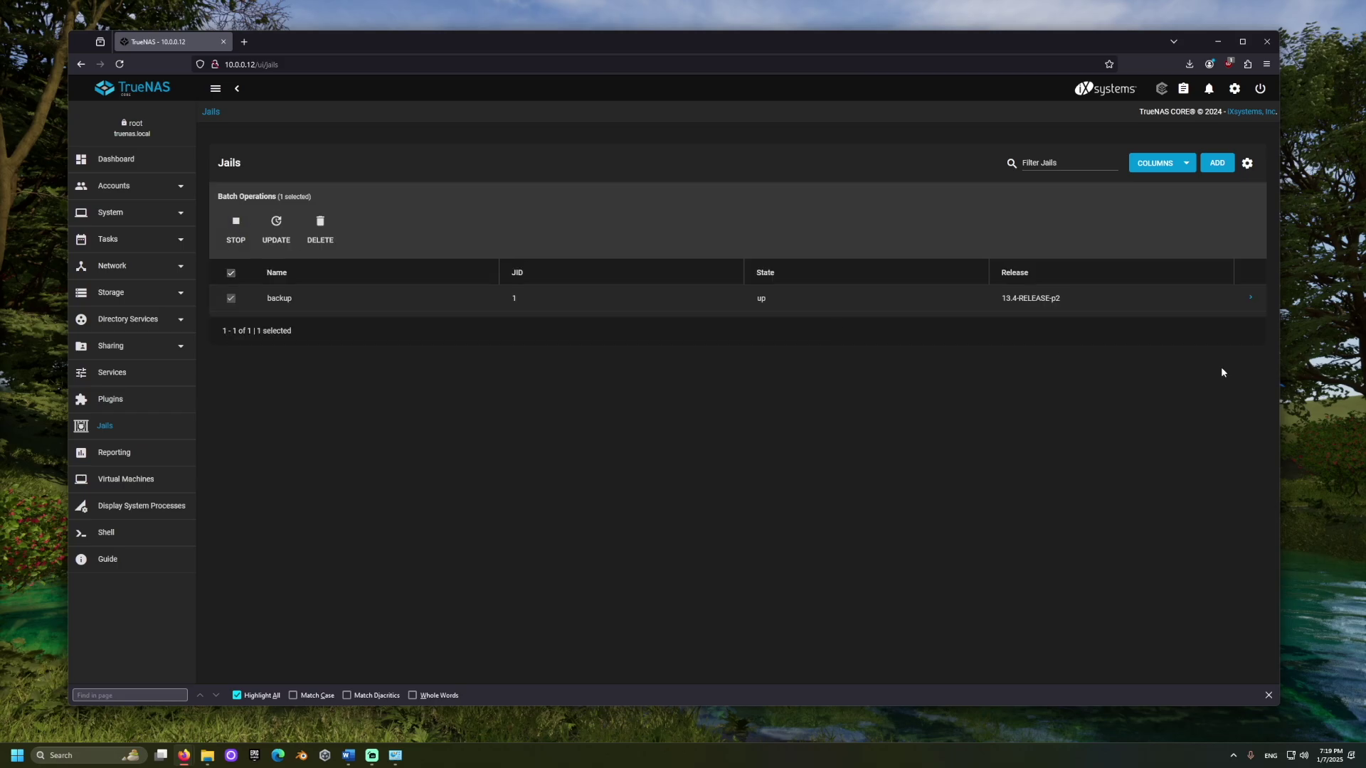
{"action": "left_click", "coordinate": [1253, 301]}
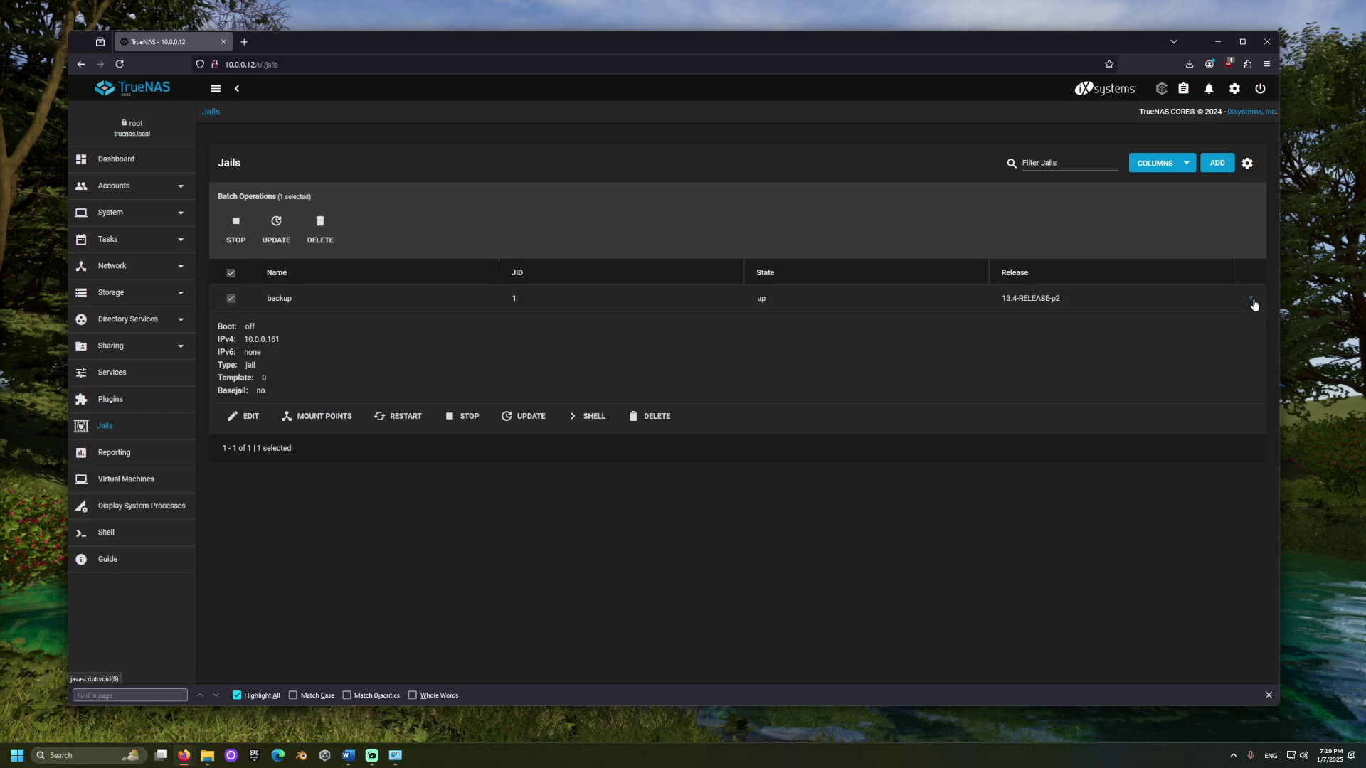
In the backup jail shell, run 'pkg install ca_root_nss restic', answering y to both prompts.
{"action": "left_click", "coordinate": [595, 417]}
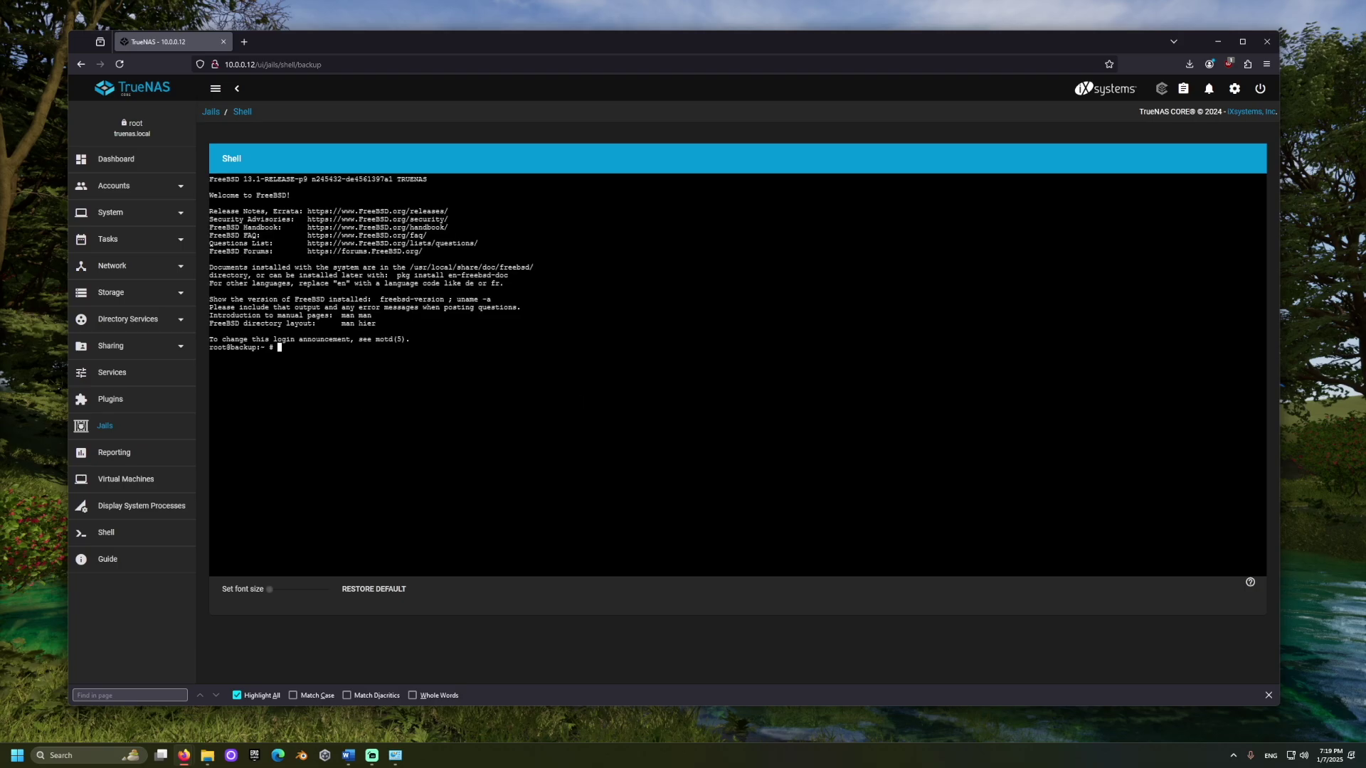
{"action": "type", "text": "pkg install ca_root_nss restic"}
{"action": "key", "text": "Return"}
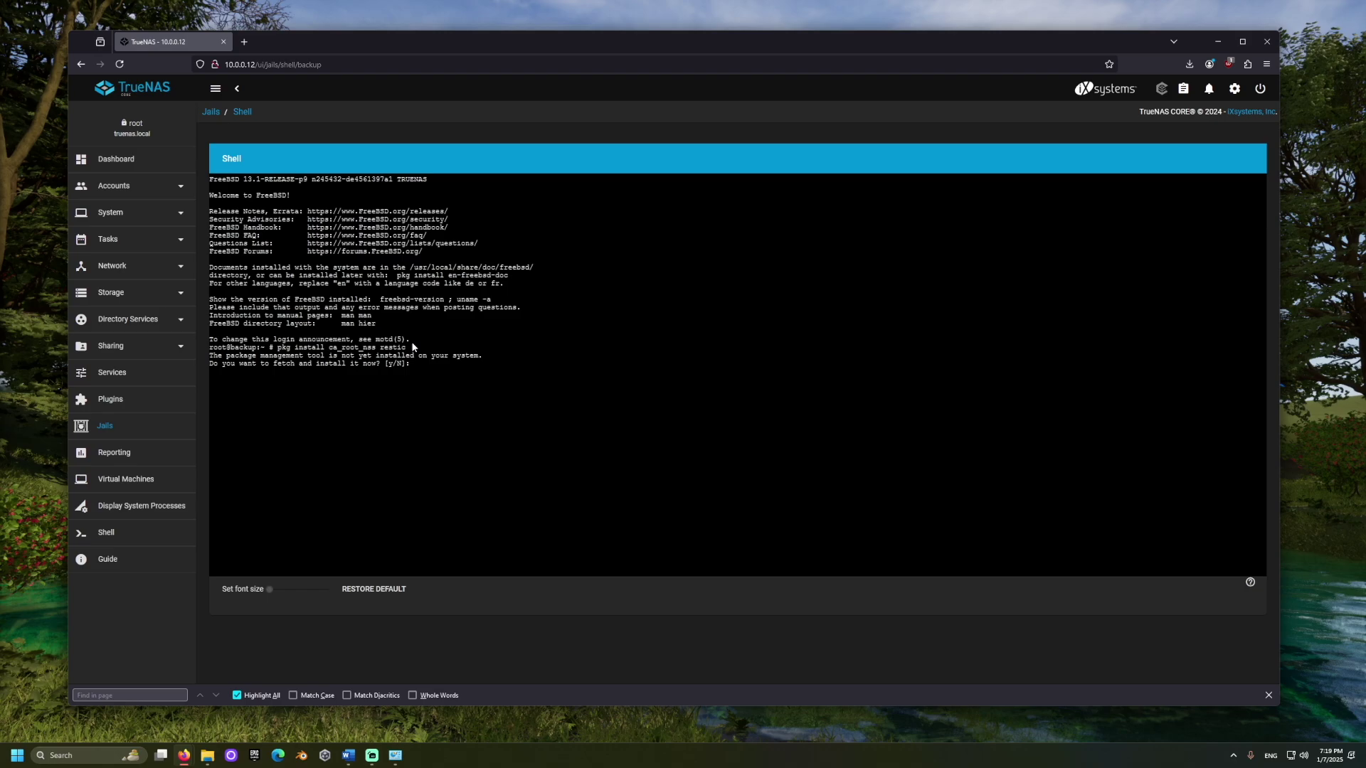
{"action": "type", "text": "y"}
{"action": "key", "text": "Return"}
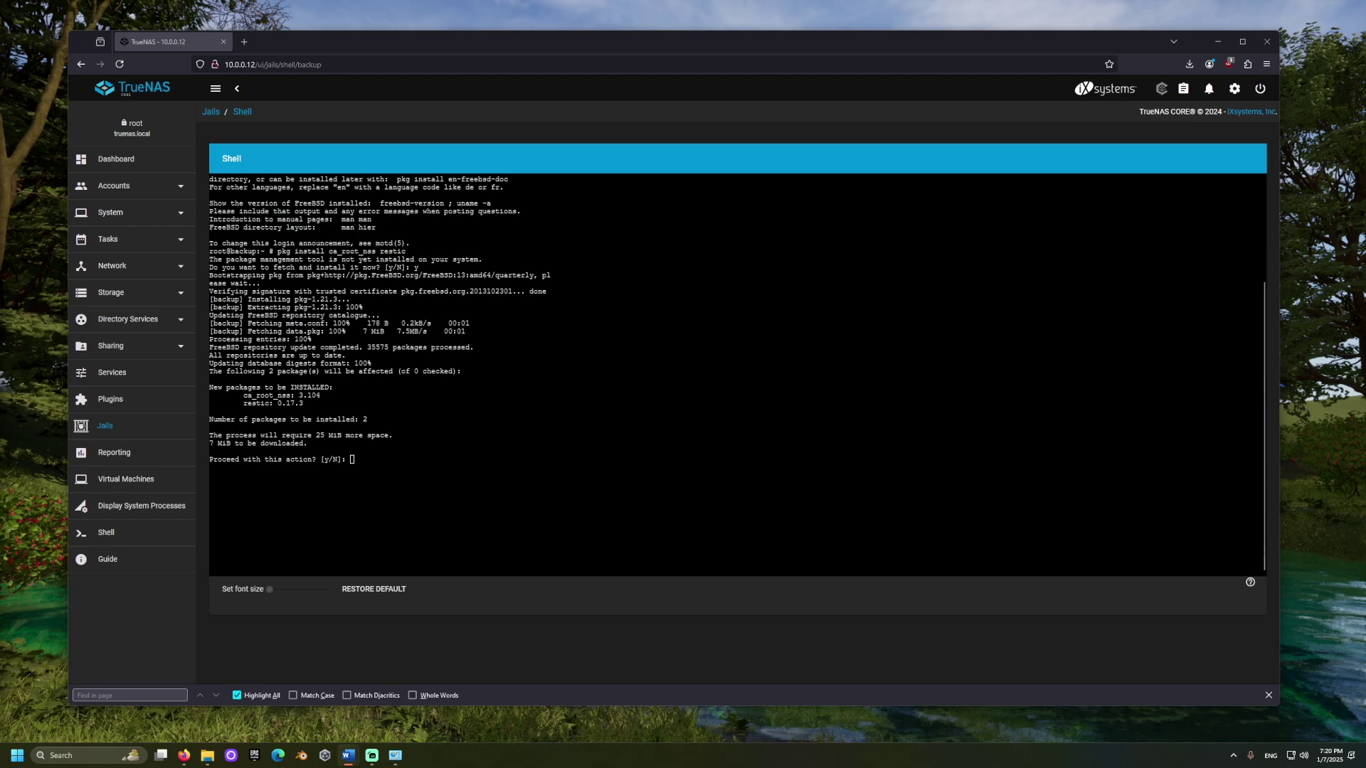
{"action": "type", "text": "y"}
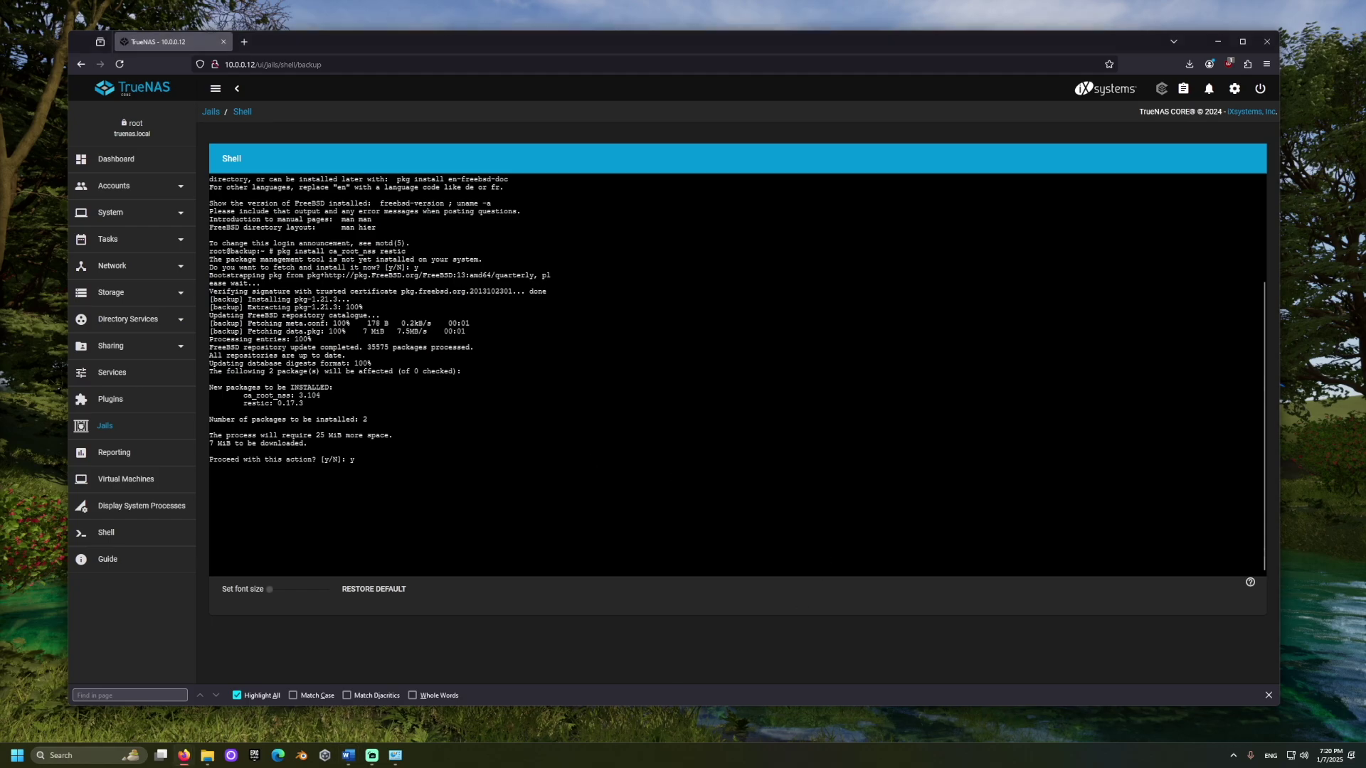
{"action": "key", "text": "Return"}
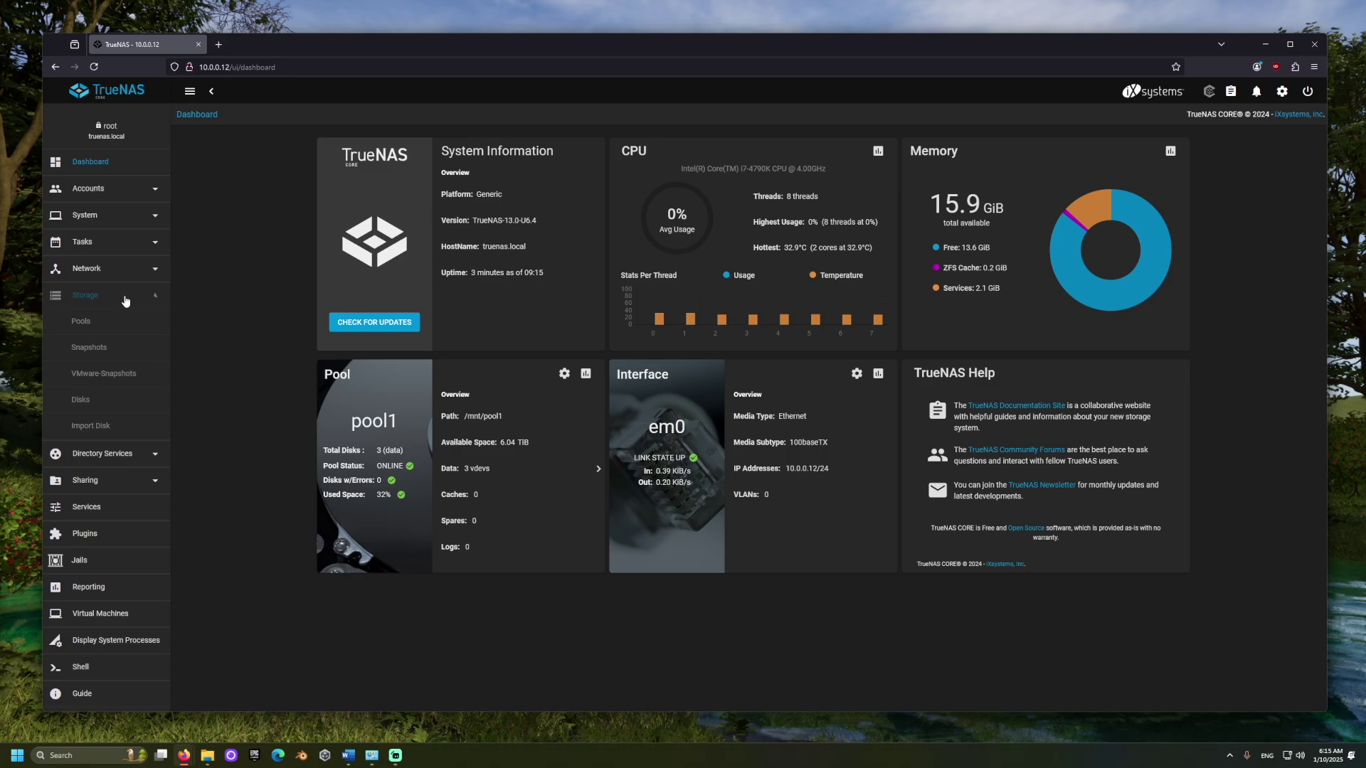
Check the disks list, then open Pool Manager from Storage > Pools.
{"action": "left_click", "coordinate": [134, 409]}
{"action": "left_click", "coordinate": [128, 320]}
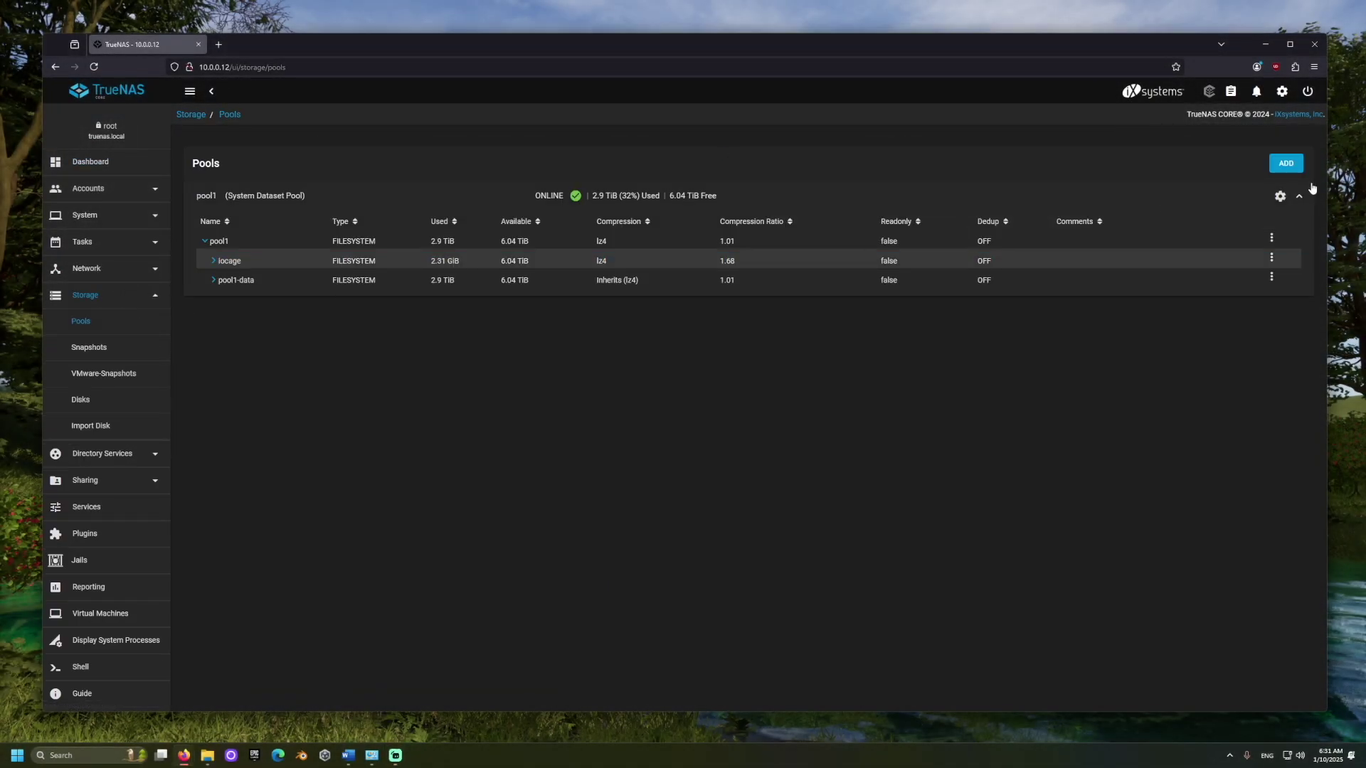
{"action": "left_click", "coordinate": [1286, 164]}
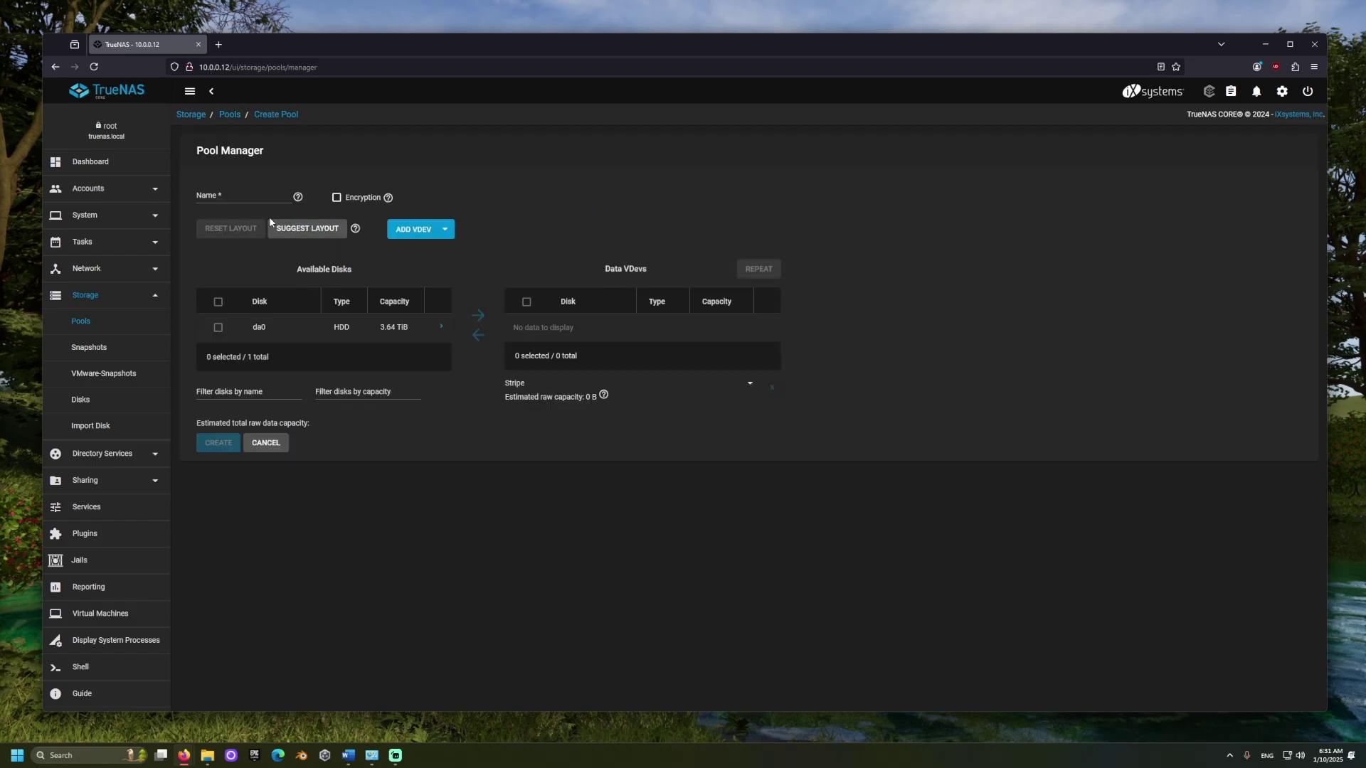
Name the pool external-backup-1 and move disk da0 into its data vdev.
{"action": "type", "text": "external-backup-1"}
{"action": "left_click", "coordinate": [217, 328]}
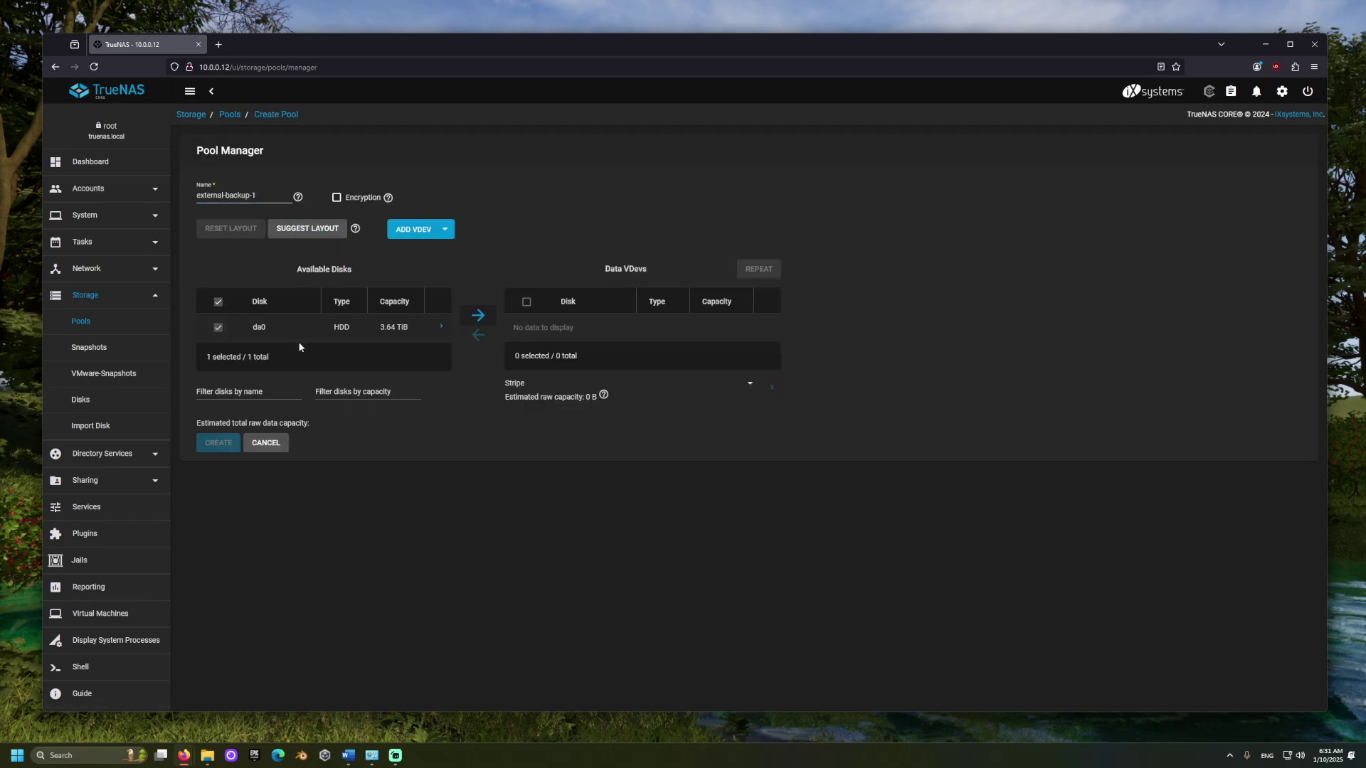
{"action": "left_click", "coordinate": [479, 316]}
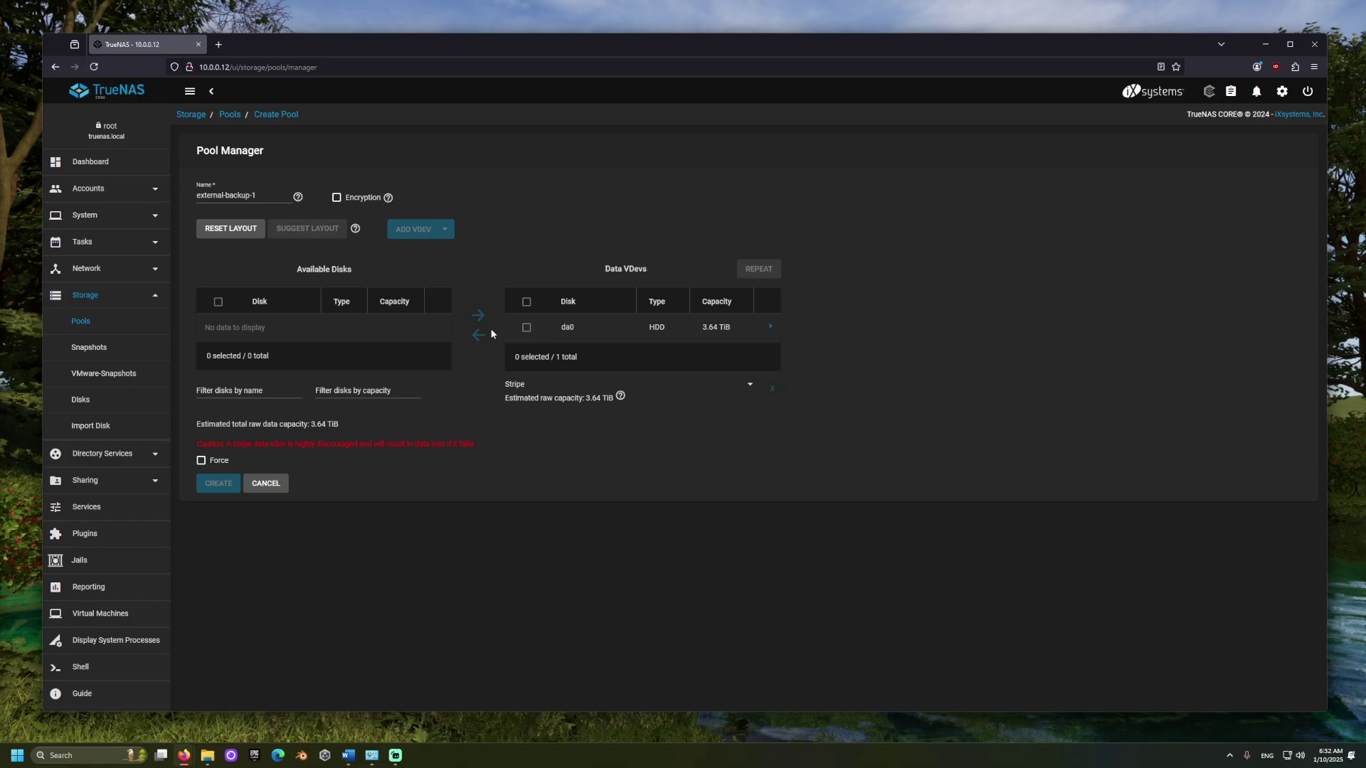
Force the single-disk stripe layout, confirm the warnings, and create the pool.
{"action": "left_click", "coordinate": [202, 463]}
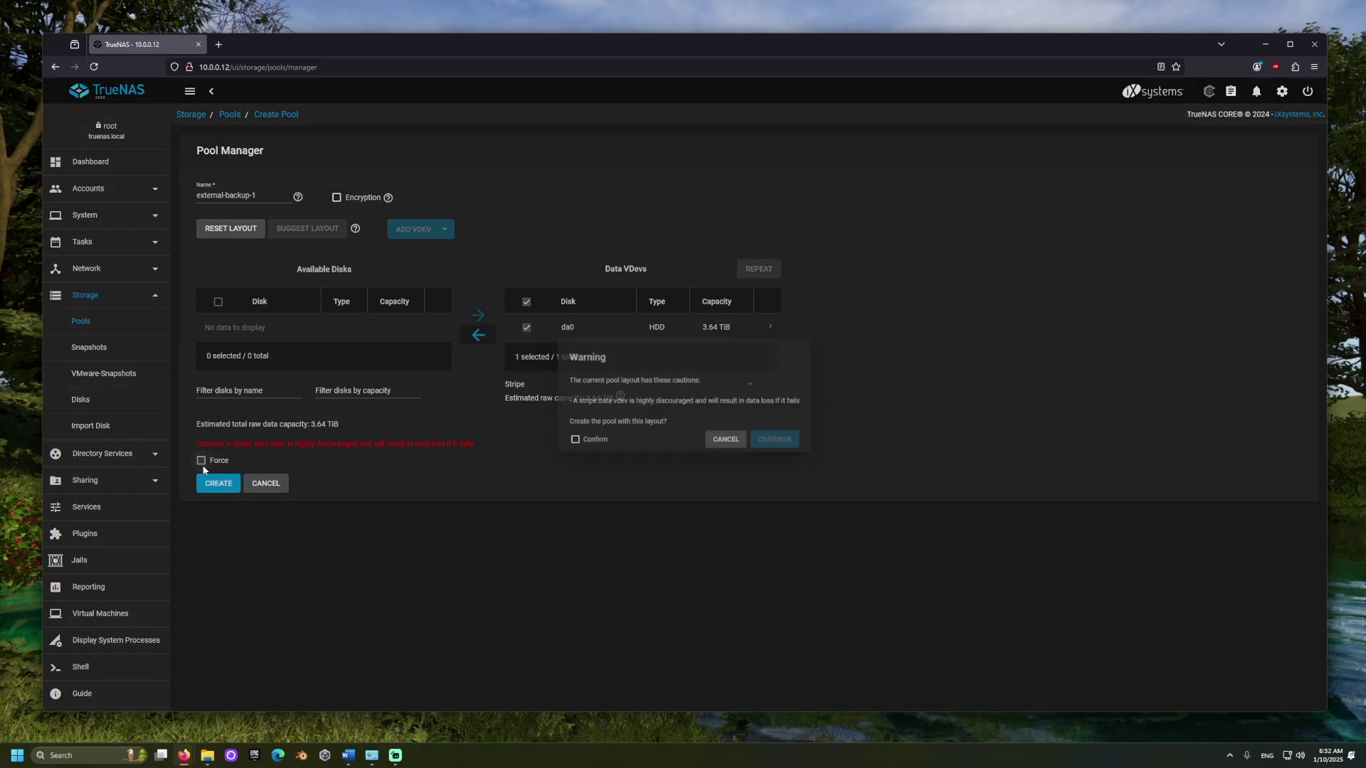
{"action": "left_click", "coordinate": [599, 446]}
{"action": "left_click", "coordinate": [590, 447]}
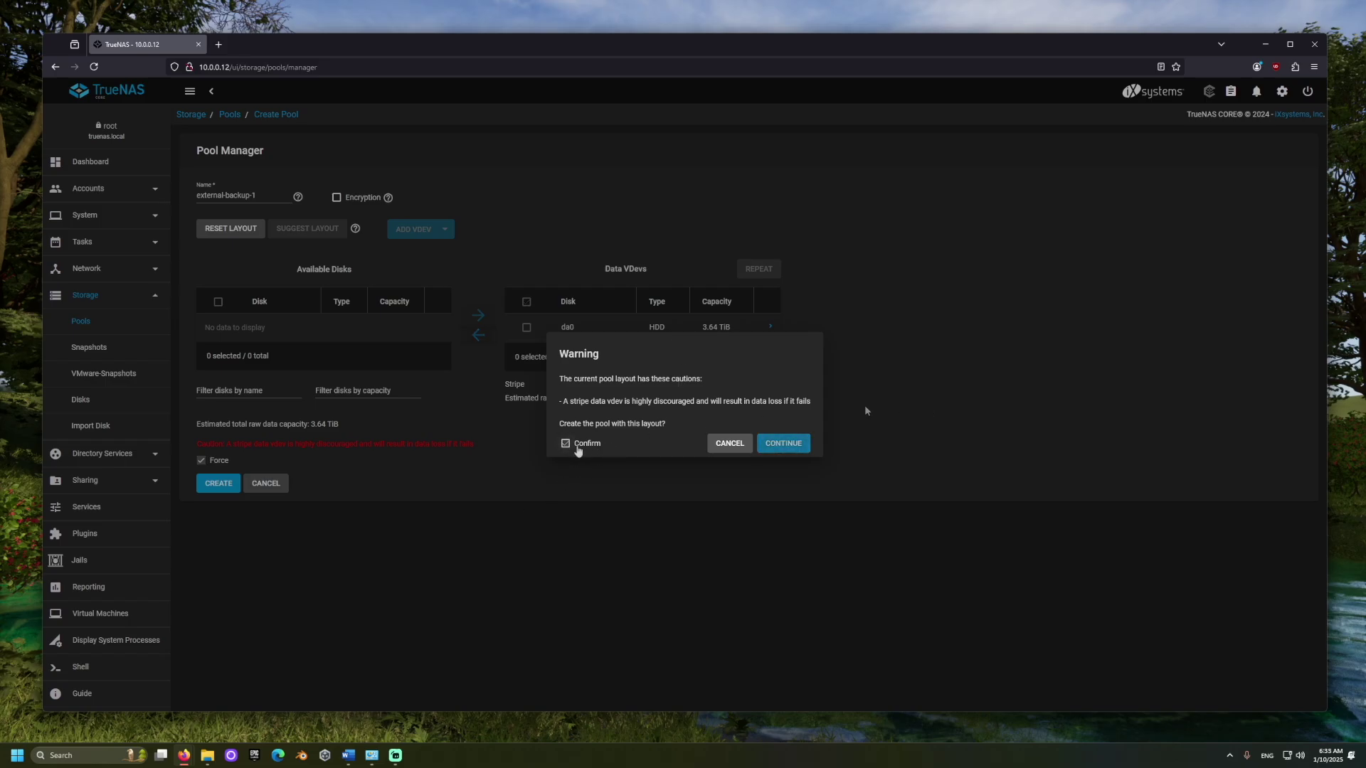
{"action": "left_click", "coordinate": [579, 448]}
{"action": "left_click", "coordinate": [784, 443]}
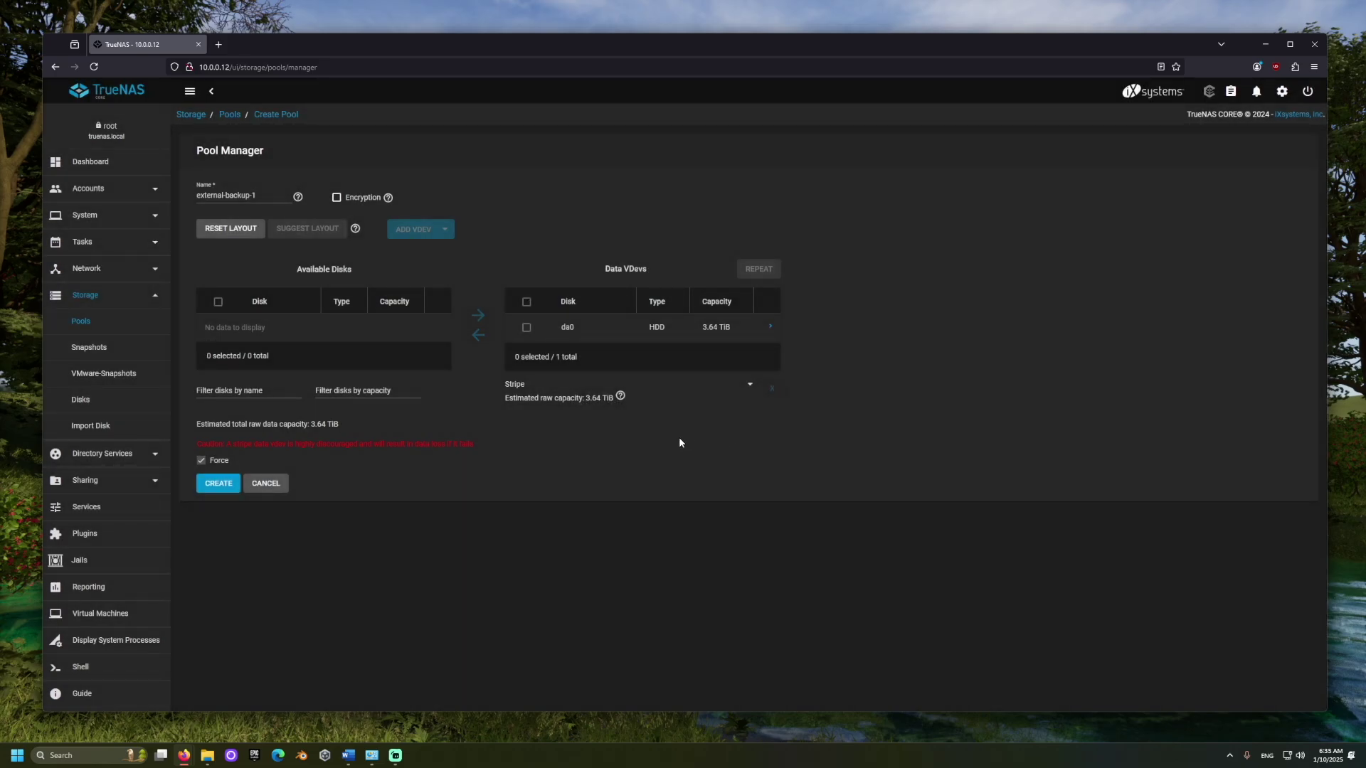
{"action": "left_click", "coordinate": [217, 485]}
{"action": "left_click", "coordinate": [610, 422]}
{"action": "left_click", "coordinate": [728, 421]}
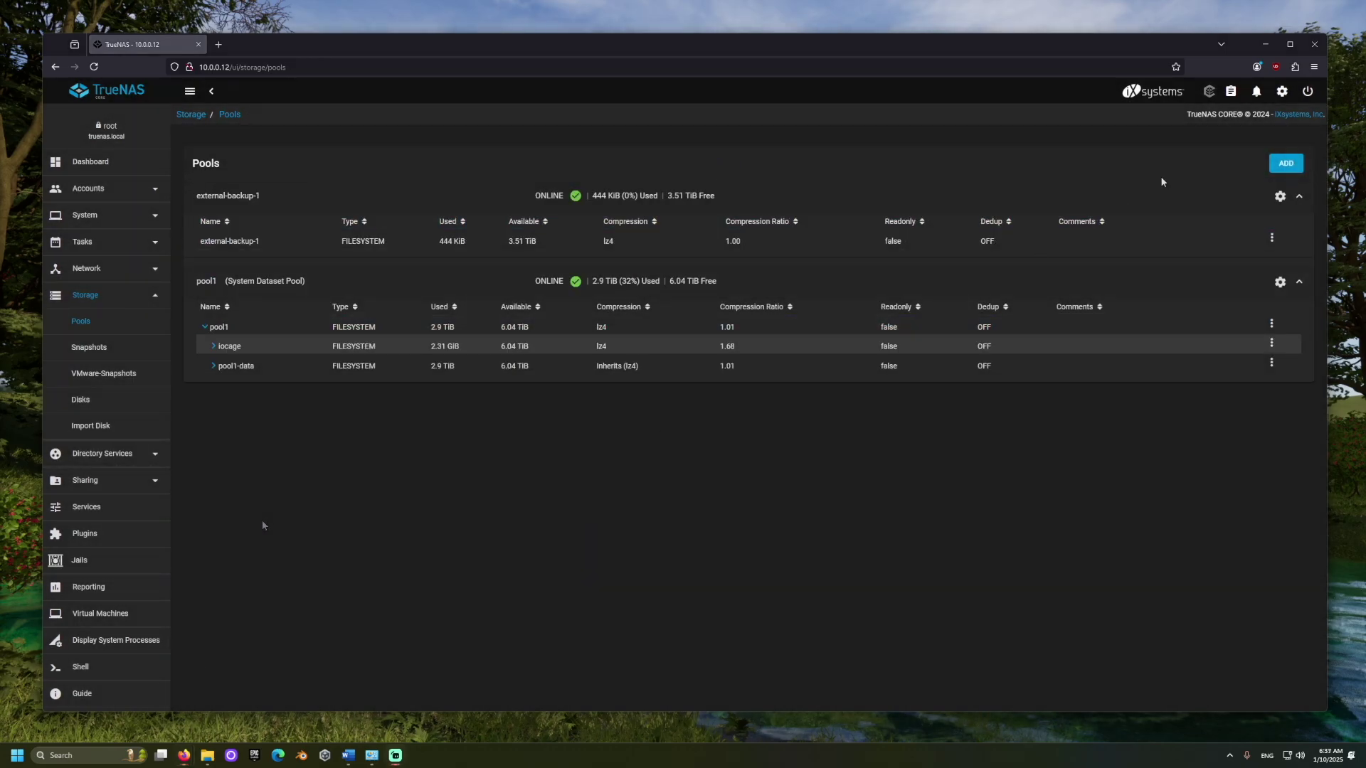
Add a dataset named 'backup' under the external-backup-1 pool.
{"action": "left_click", "coordinate": [922, 242]}
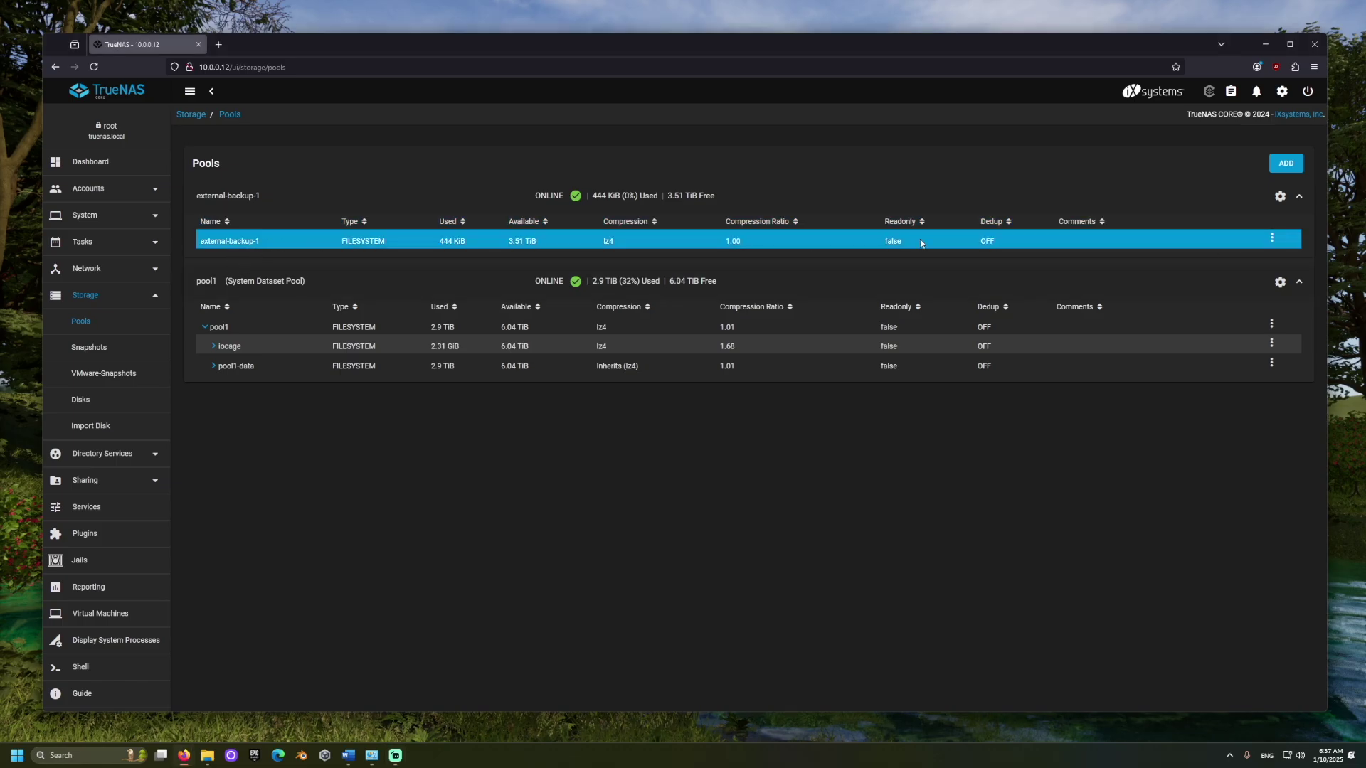
{"action": "left_click", "coordinate": [1272, 238]}
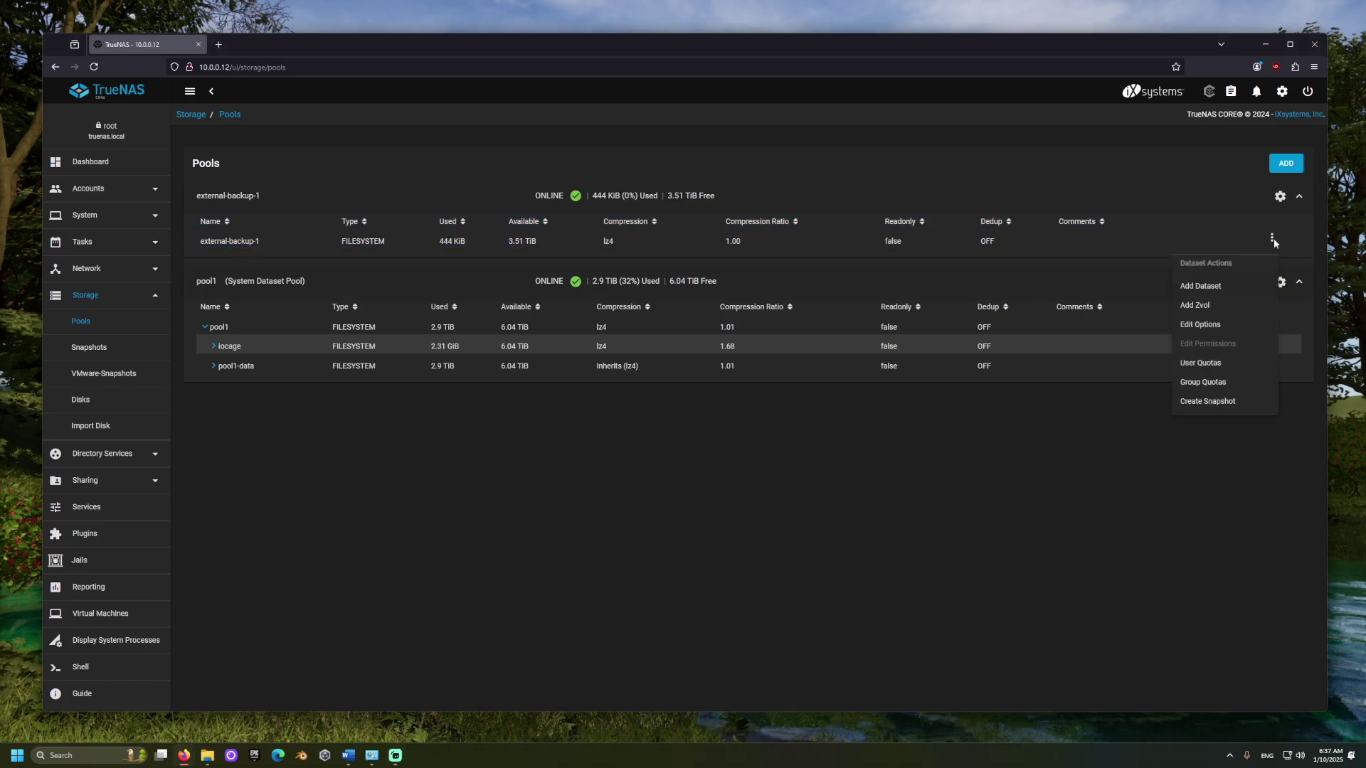
{"action": "left_click", "coordinate": [1232, 286]}
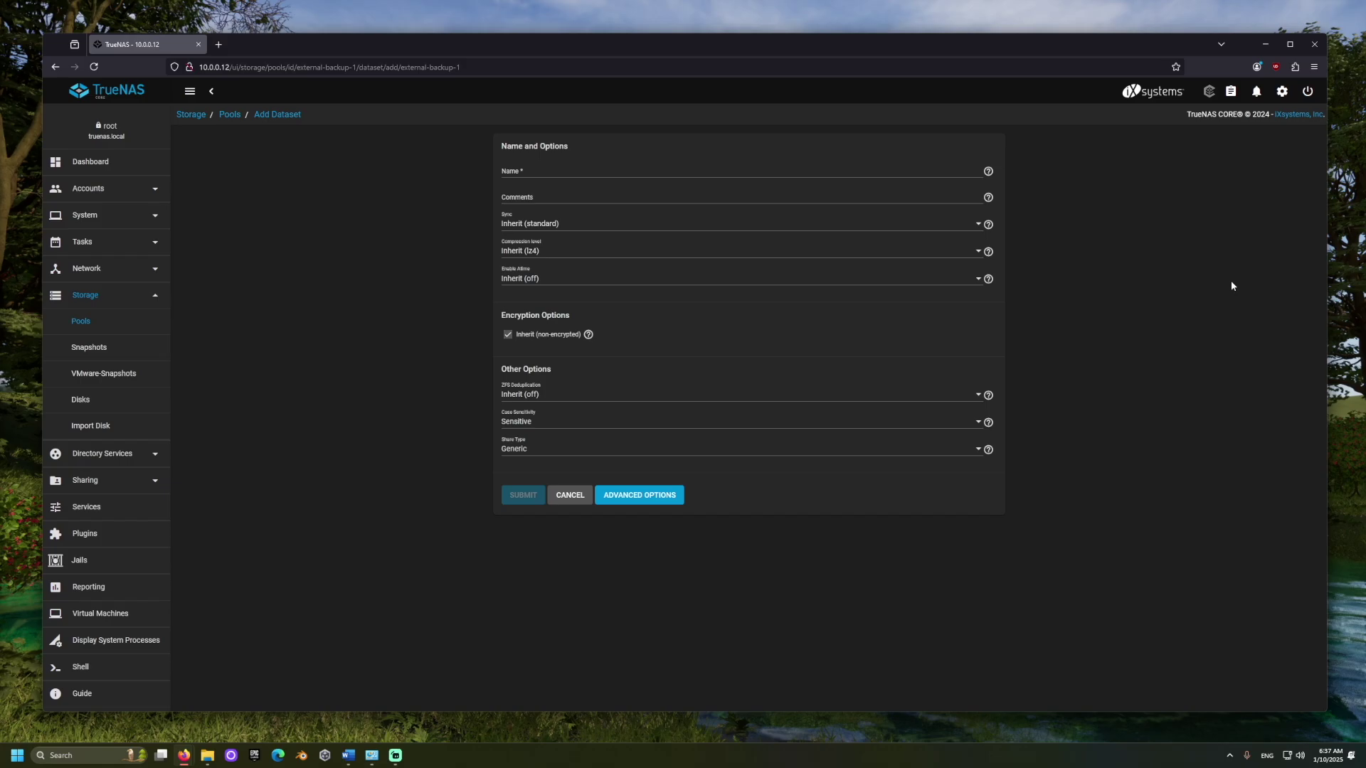
{"action": "left_click", "coordinate": [586, 179]}
{"action": "type", "text": "backup-1"}
{"action": "left_click", "coordinate": [523, 494]}
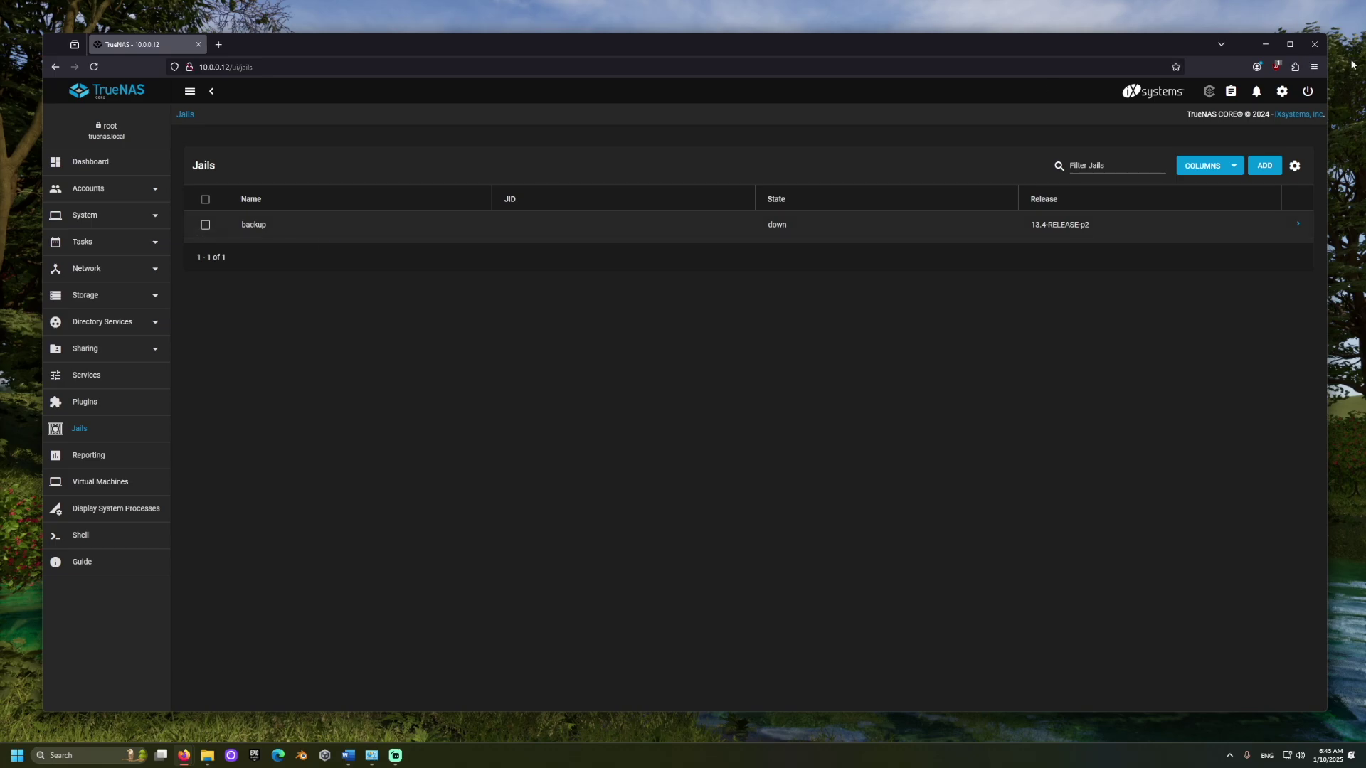
Open the backup jail's mount points and start adding a new one.
{"action": "left_click", "coordinate": [1301, 232]}
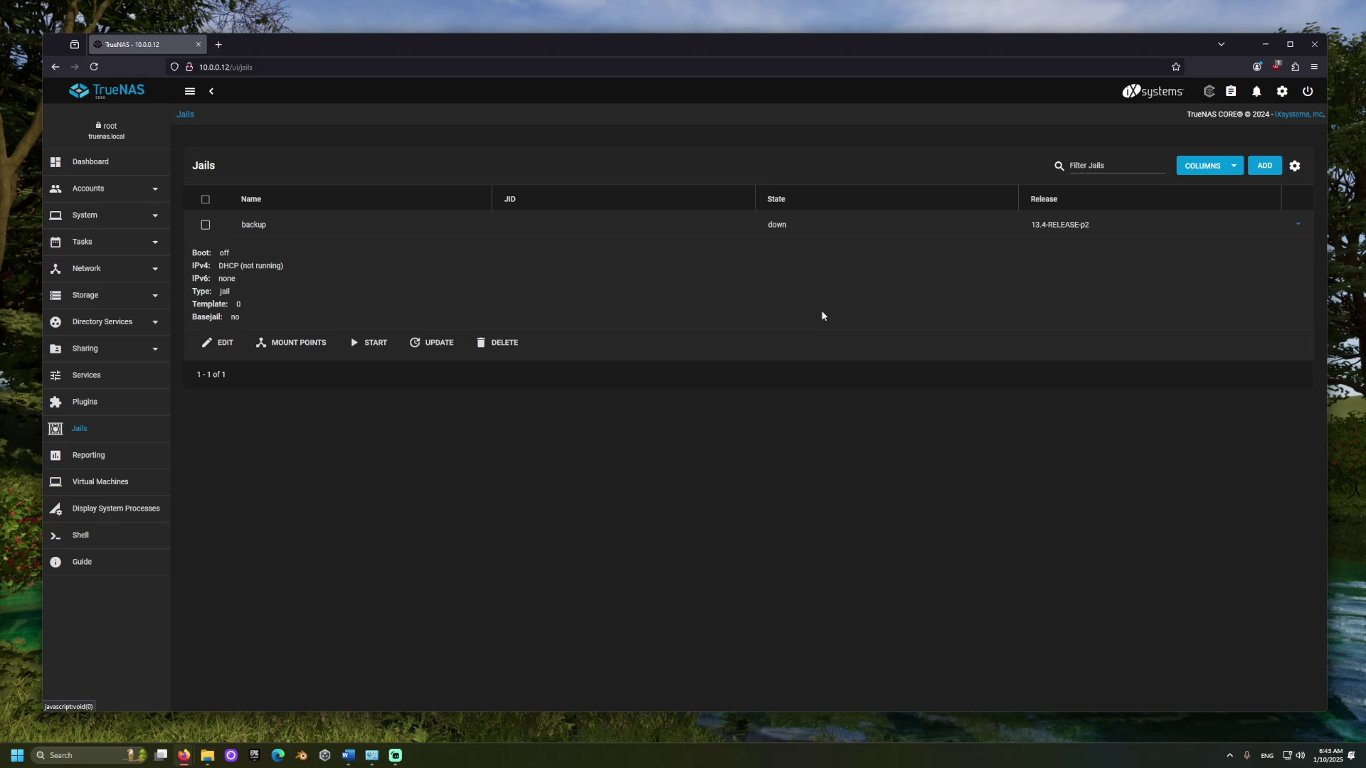
{"action": "left_click", "coordinate": [314, 342]}
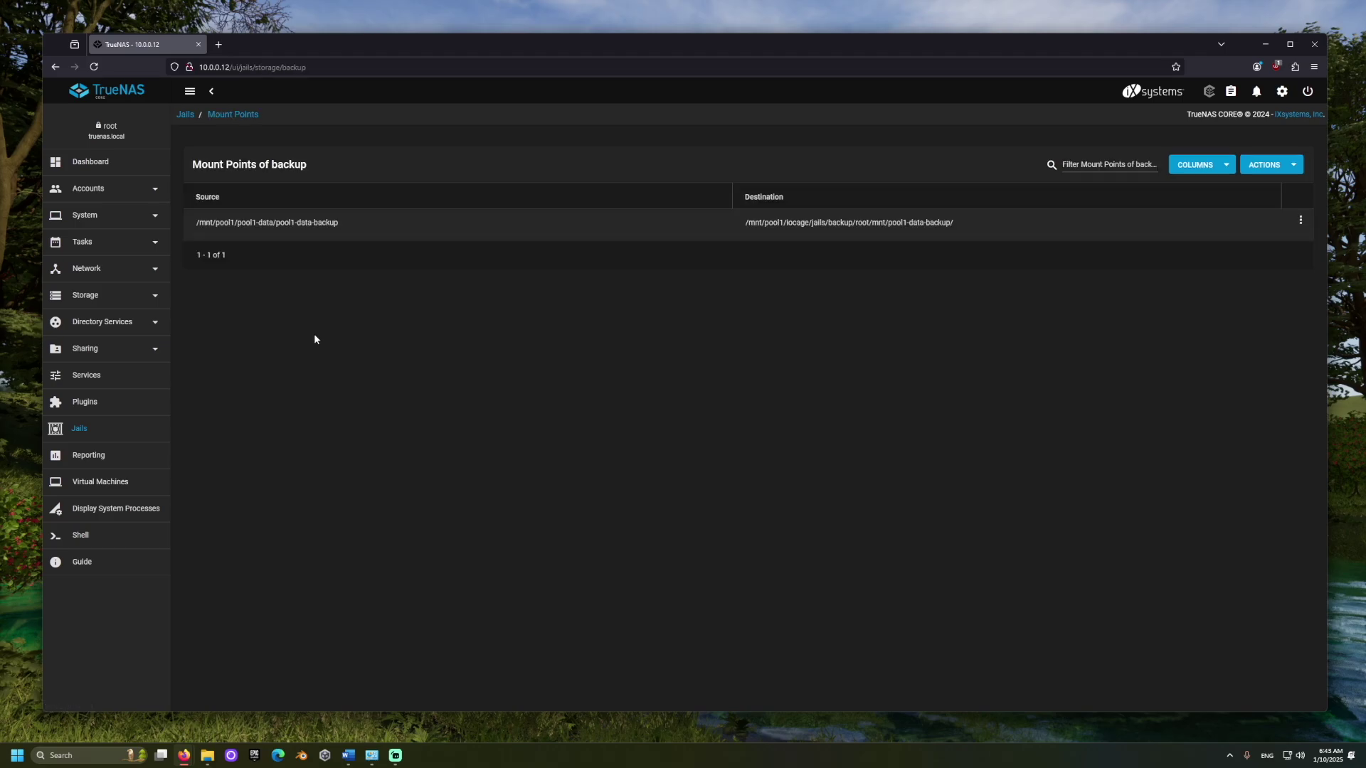
{"action": "left_click", "coordinate": [1271, 164]}
{"action": "left_click", "coordinate": [1287, 187]}
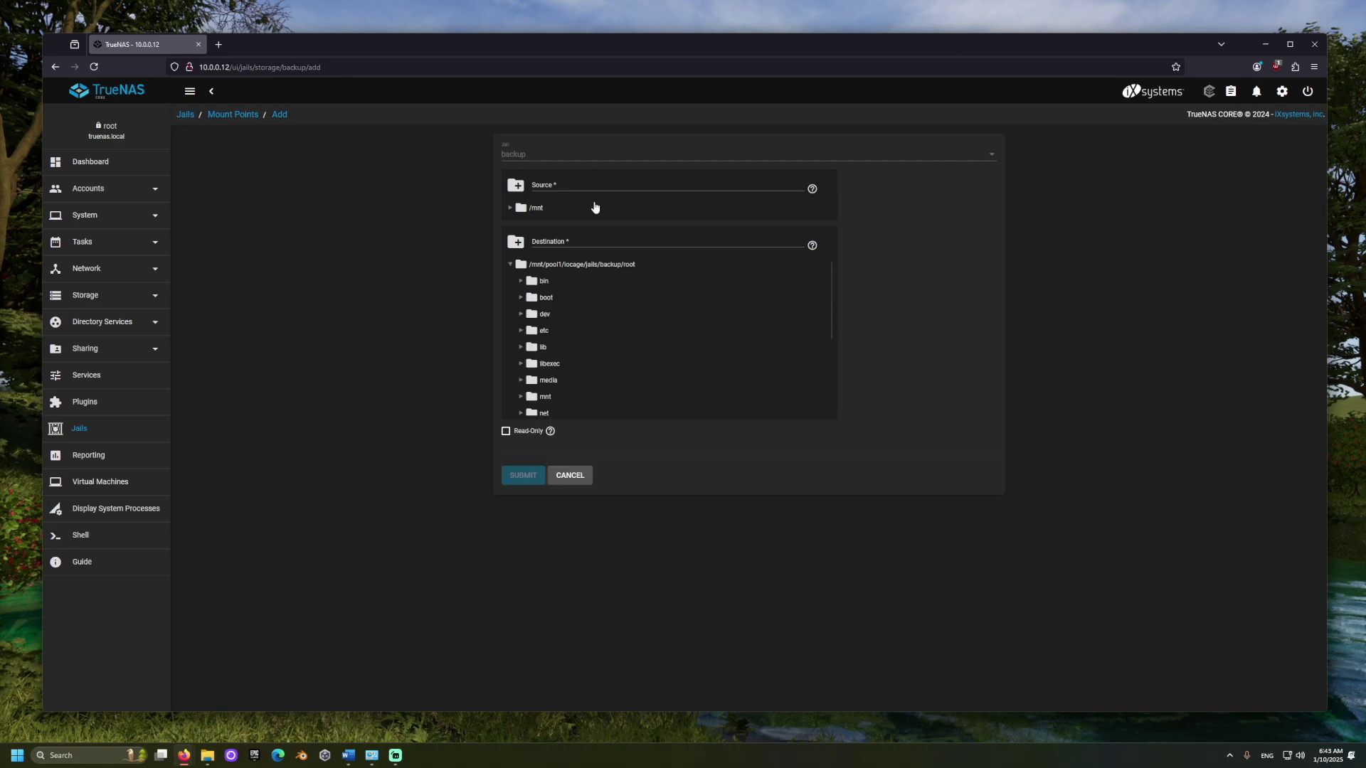
Map source /mnt/external-backup-1 to the jail's root/mnt/external-backup-1 and save.
{"action": "left_click", "coordinate": [511, 209]}
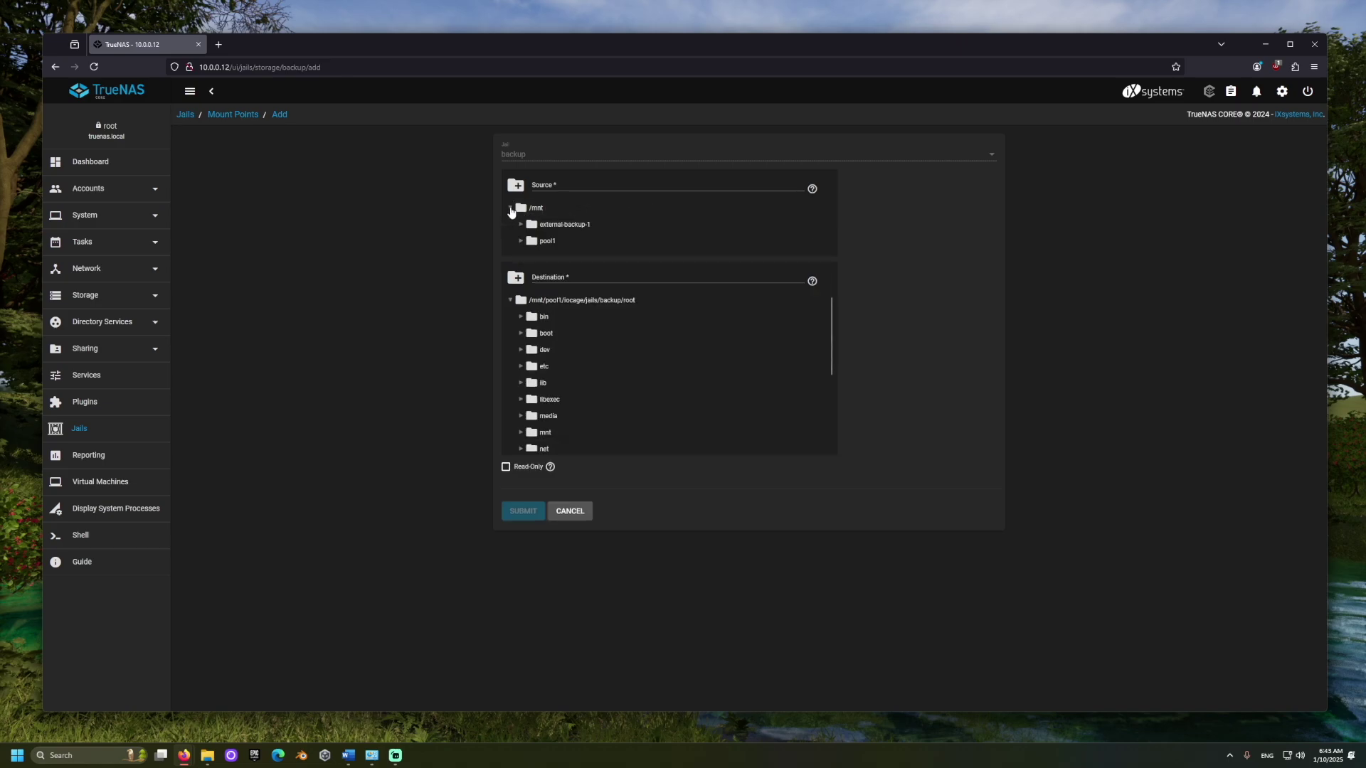
{"action": "left_click", "coordinate": [534, 227]}
{"action": "scroll", "coordinate": [534, 322], "scroll_direction": "down", "scroll_amount": 3}
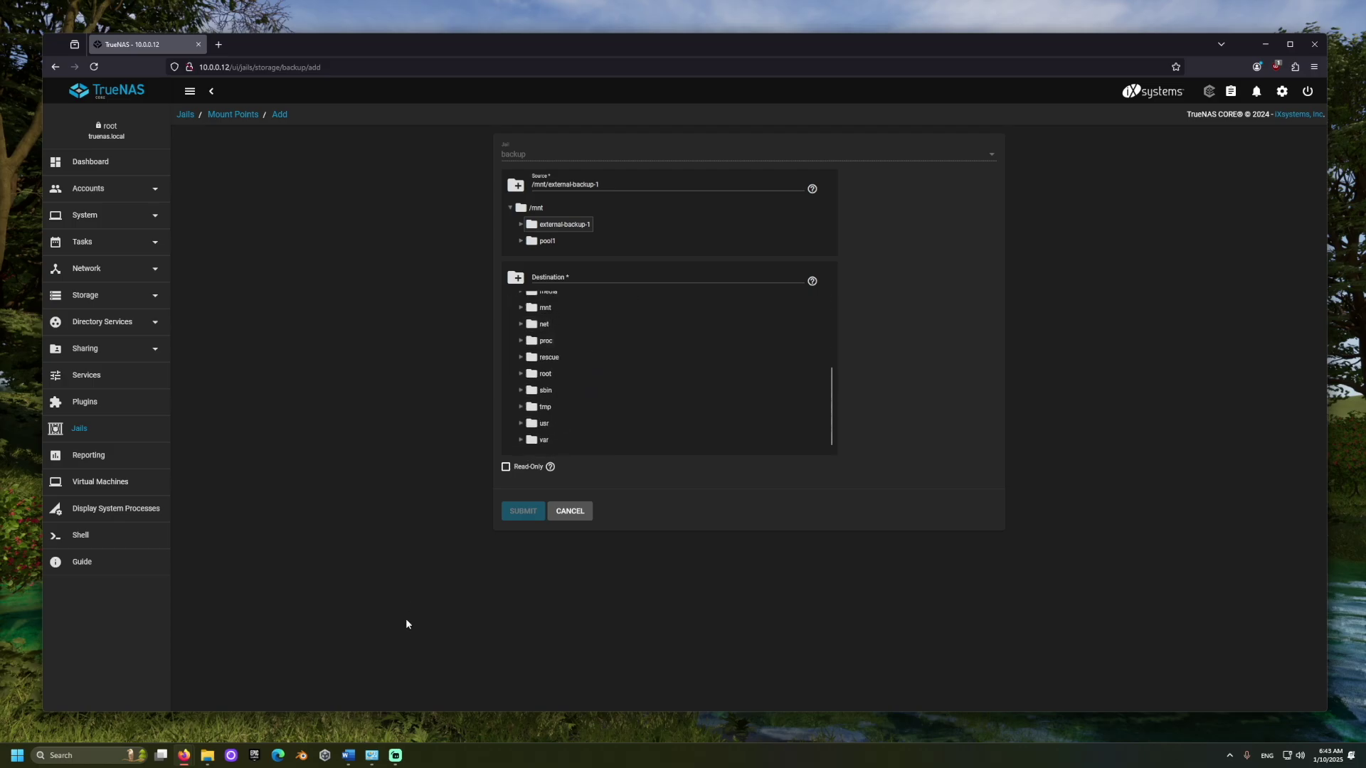
{"action": "left_click", "coordinate": [521, 308]}
{"action": "left_click", "coordinate": [534, 312]}
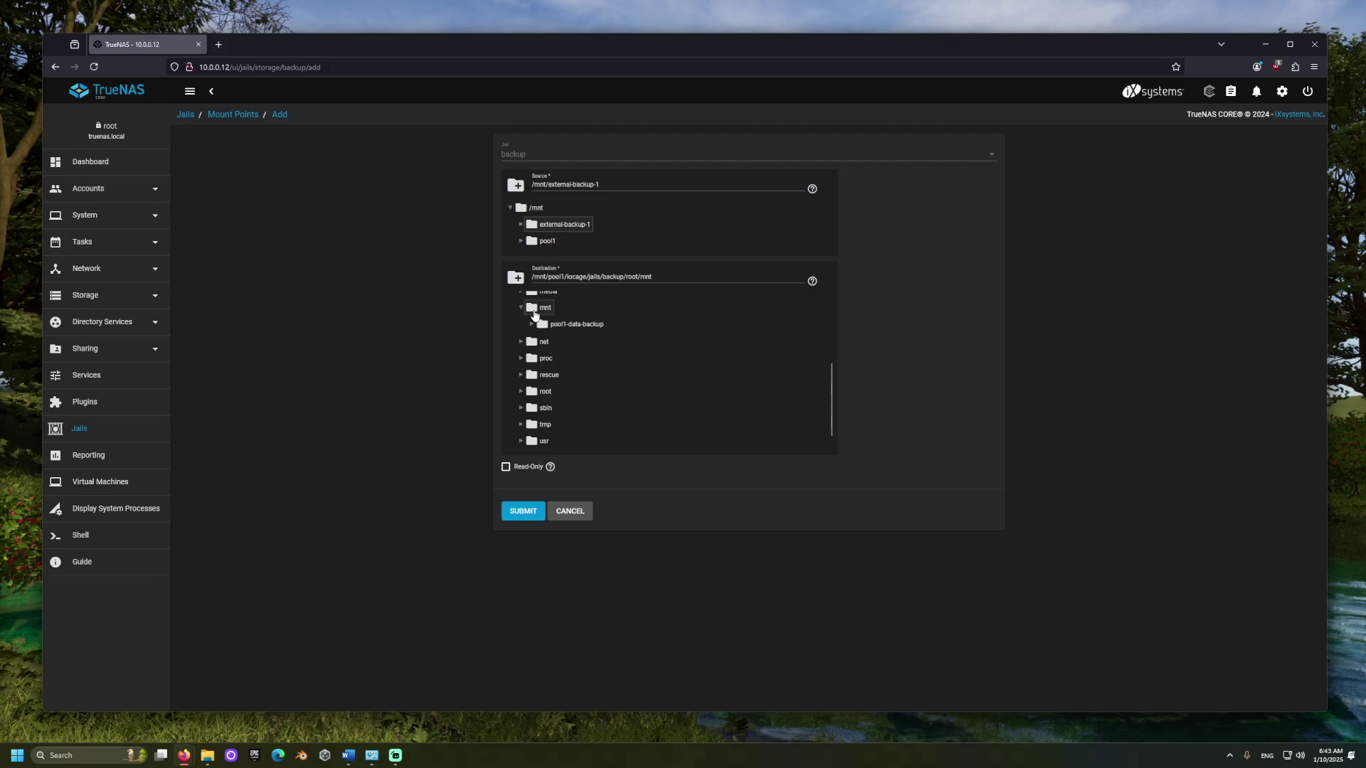
{"action": "type", "text": "/external-backup-1"}
{"action": "left_click", "coordinate": [521, 517]}
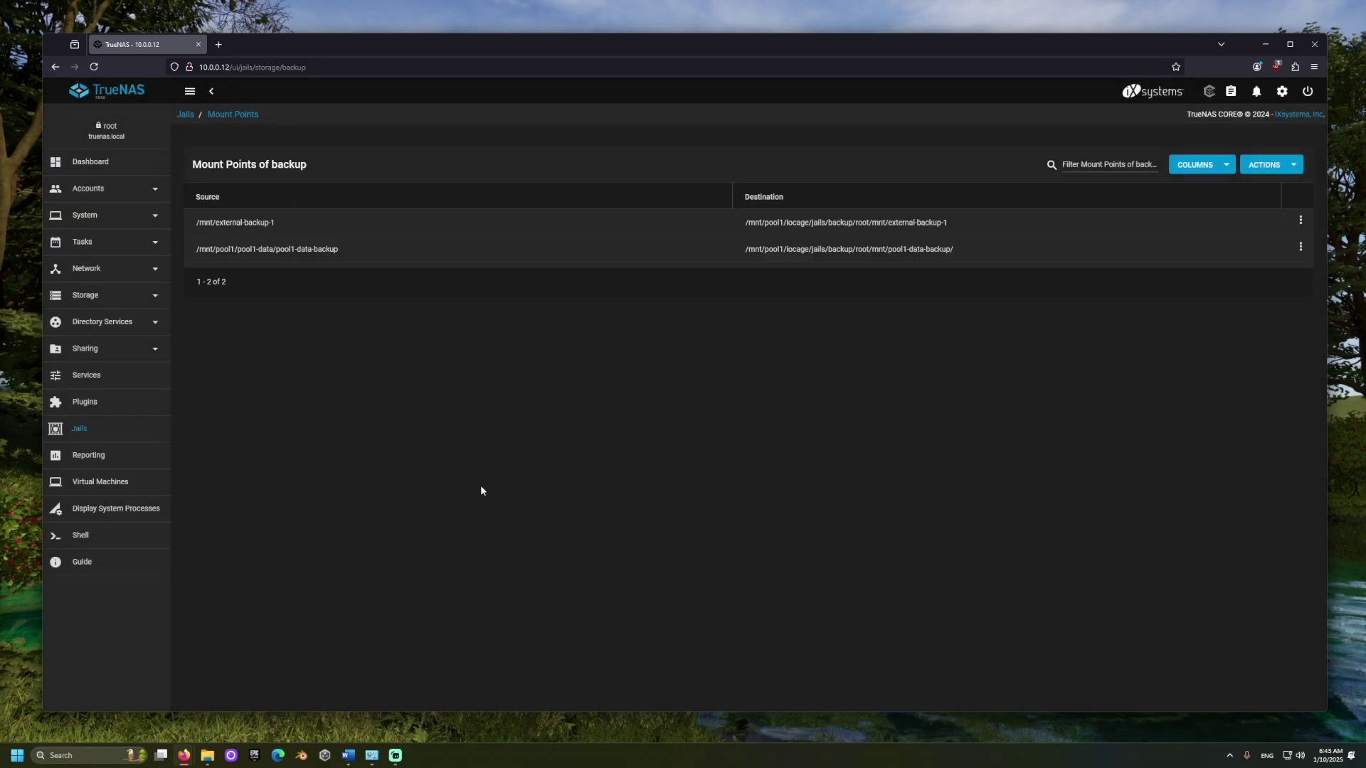
Start the backup jail from the Jails list and expand its row again.
{"action": "left_click", "coordinate": [137, 427]}
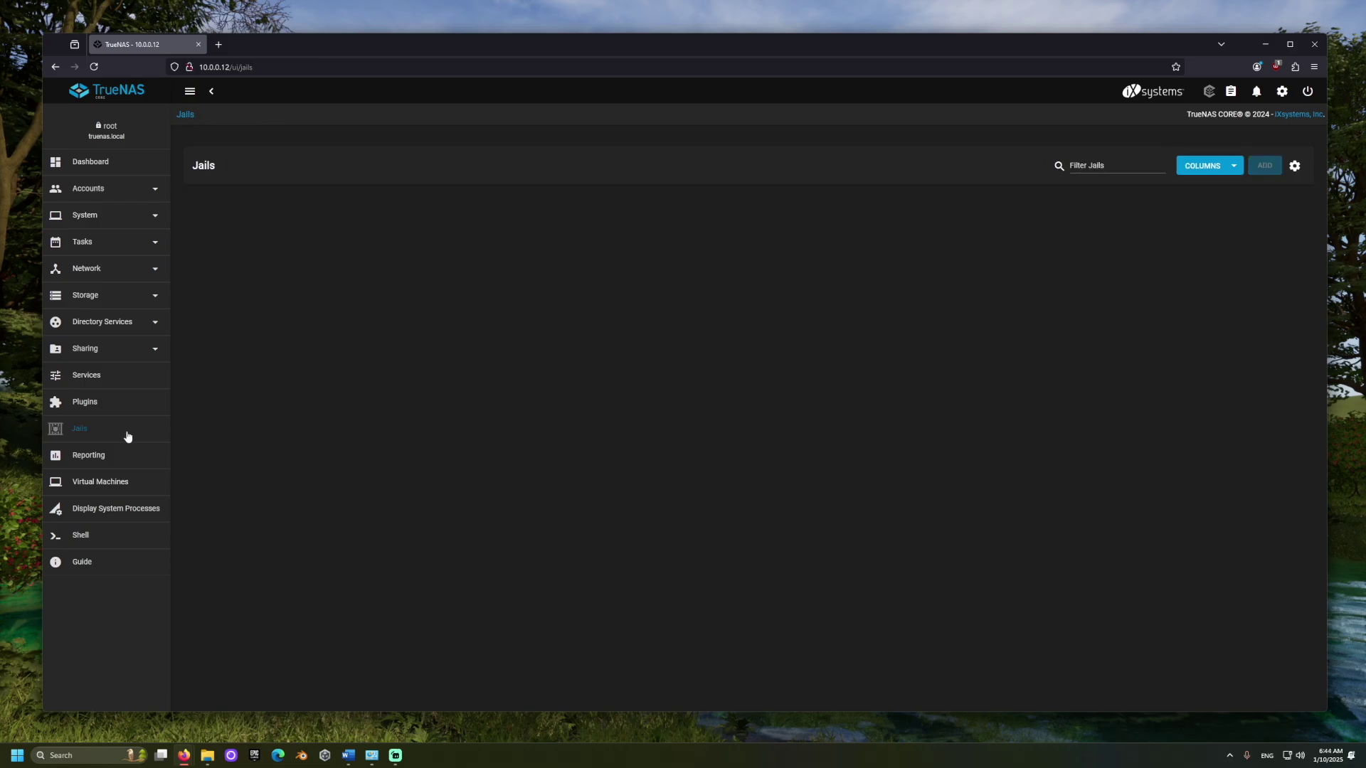
{"action": "left_click", "coordinate": [205, 224]}
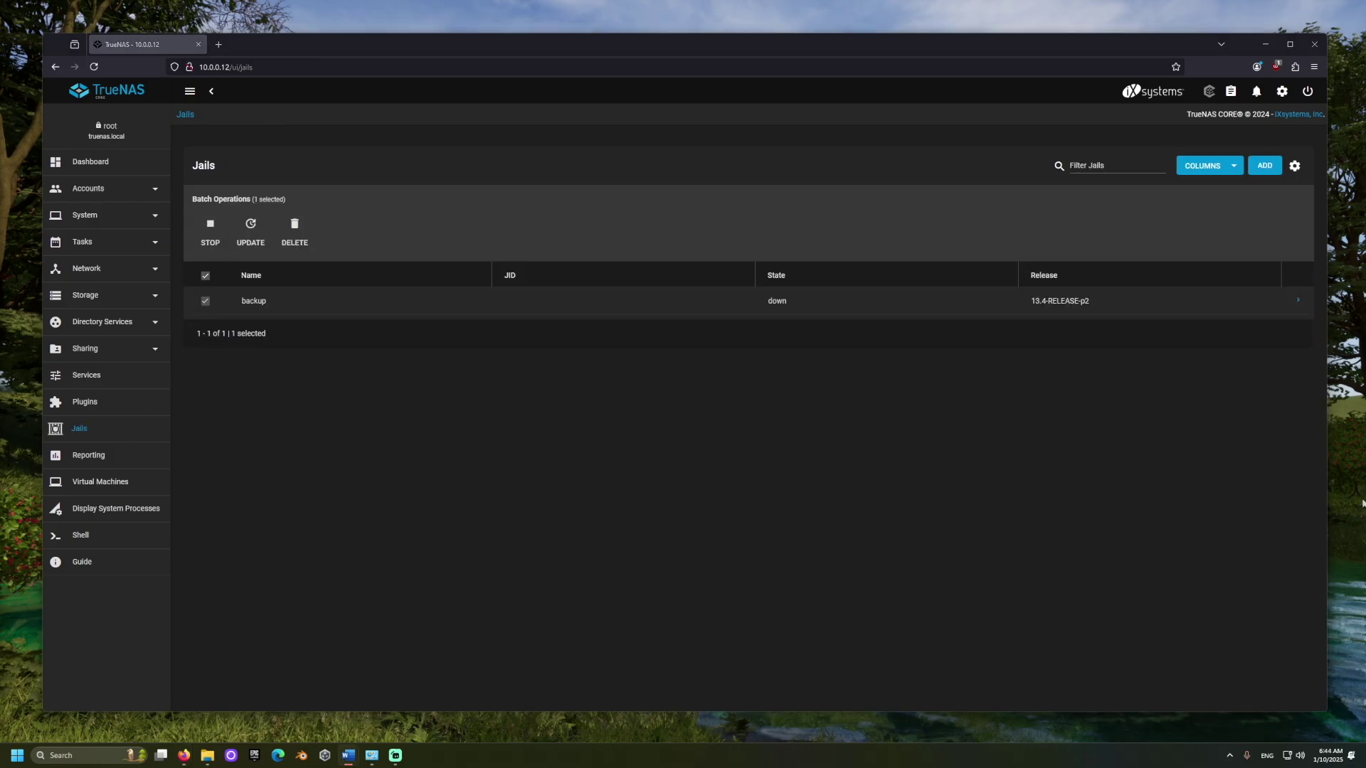
{"action": "left_click", "coordinate": [1297, 300]}
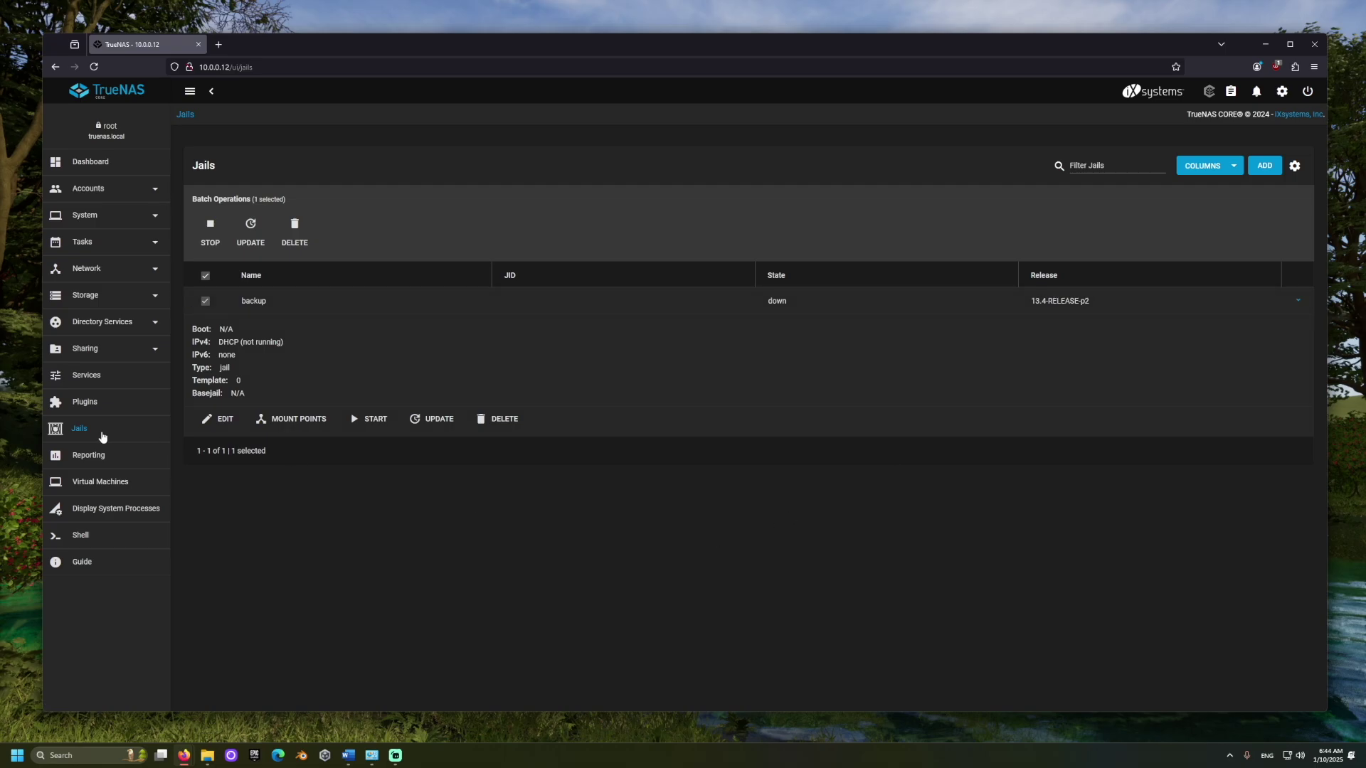
{"action": "left_click", "coordinate": [115, 400]}
{"action": "left_click", "coordinate": [116, 431]}
{"action": "left_click", "coordinate": [205, 224]}
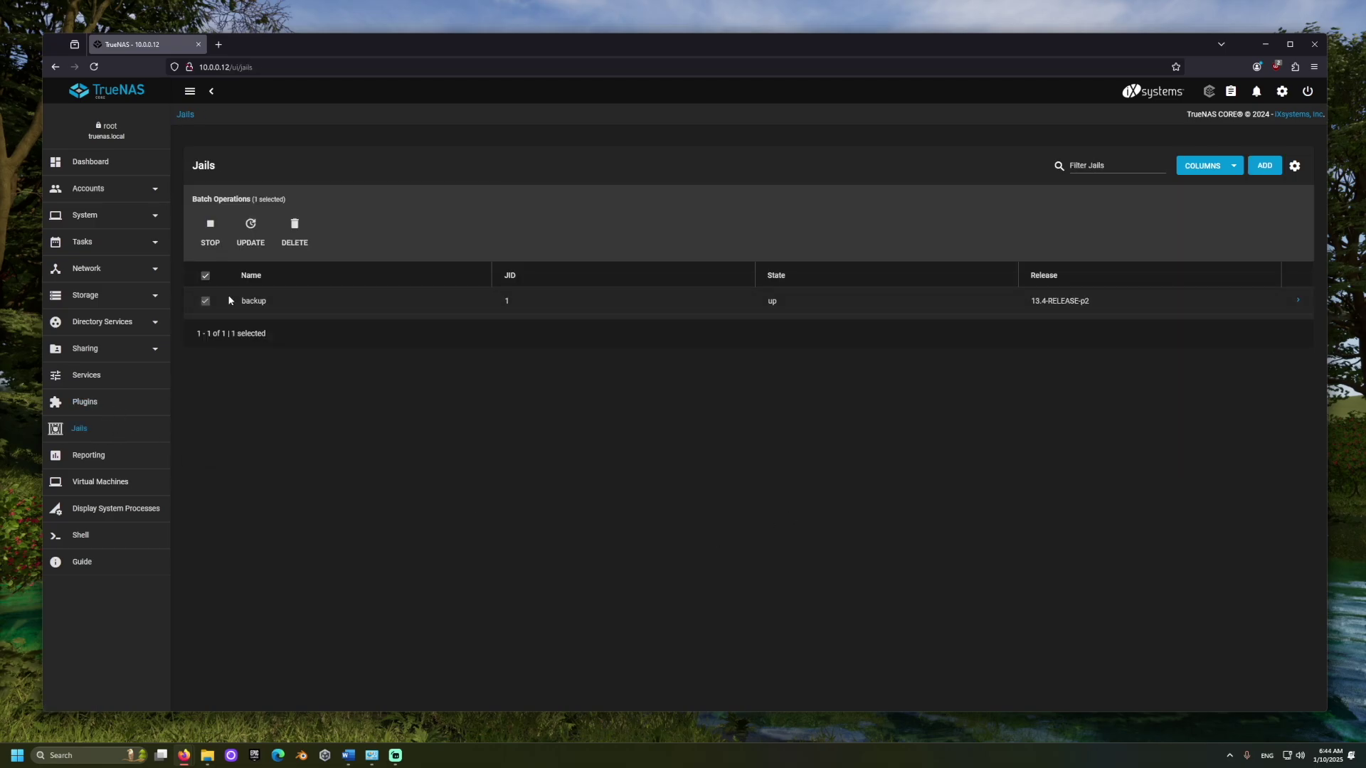
{"action": "left_click", "coordinate": [1298, 300]}
In the jail shell, cd to /mnt/external-backup-1 and enter 'restic -r restic_repo init --insecure-no-password'.
{"action": "left_click", "coordinate": [562, 419]}
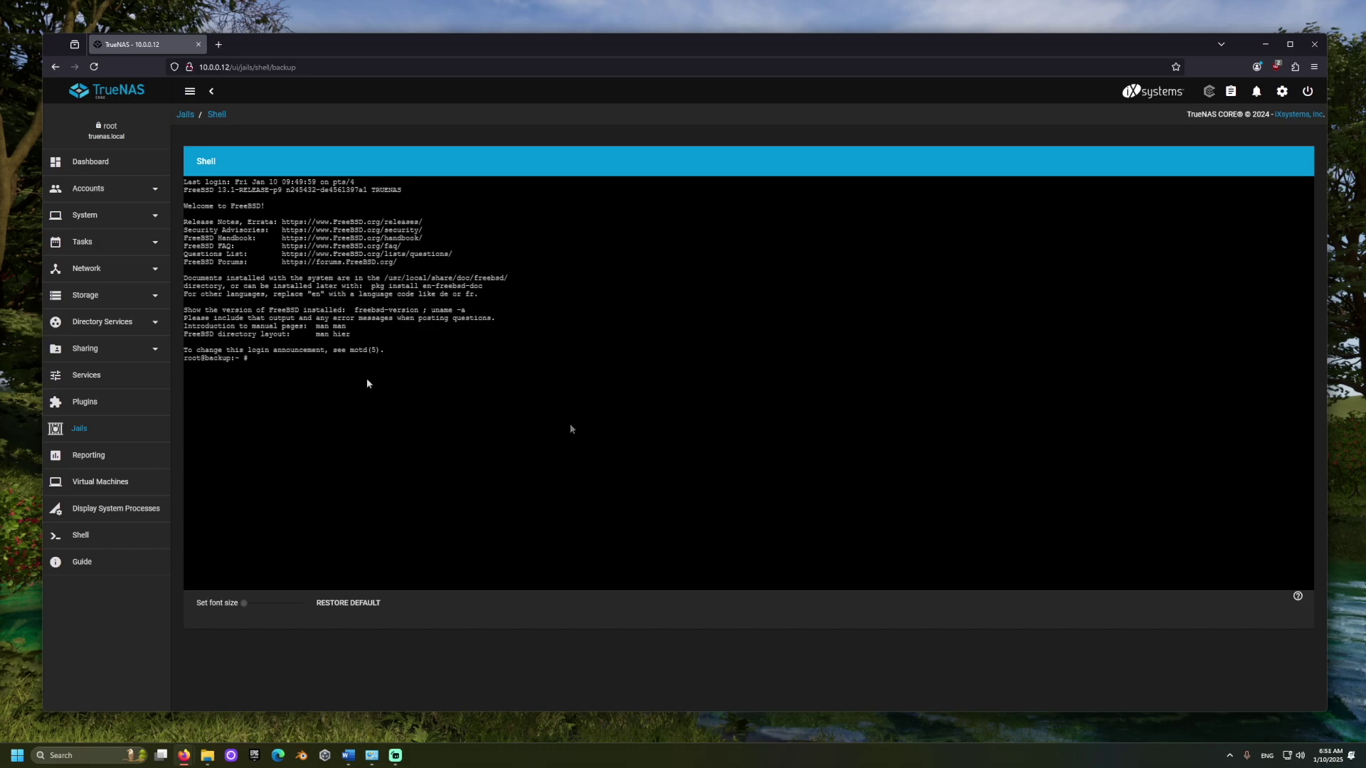
{"action": "type", "text": "cd /mnt"}
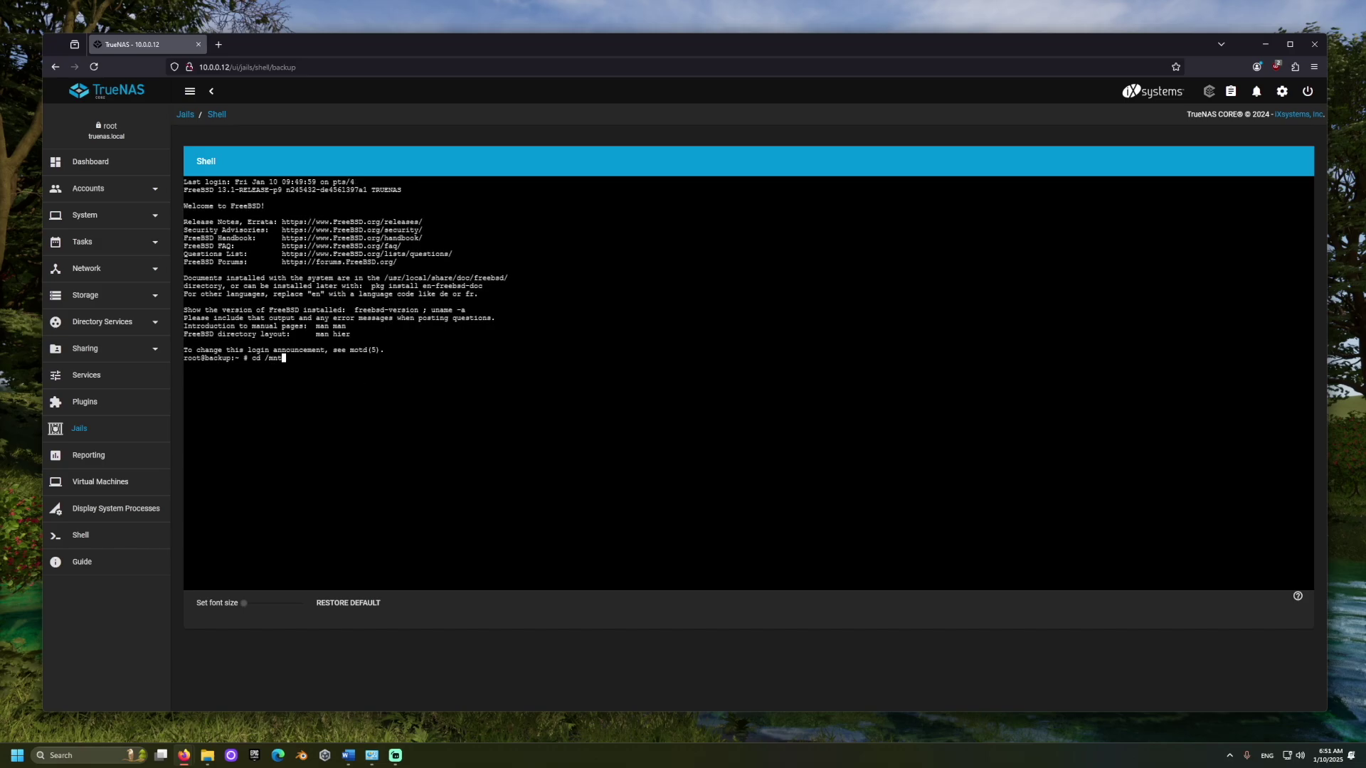
{"action": "type", "text": "/e"}
{"action": "key", "text": "Tab"}
{"action": "key", "text": "Return"}
{"action": "type", "text": "restic -r restic_repo init --insecure-no-pass"}
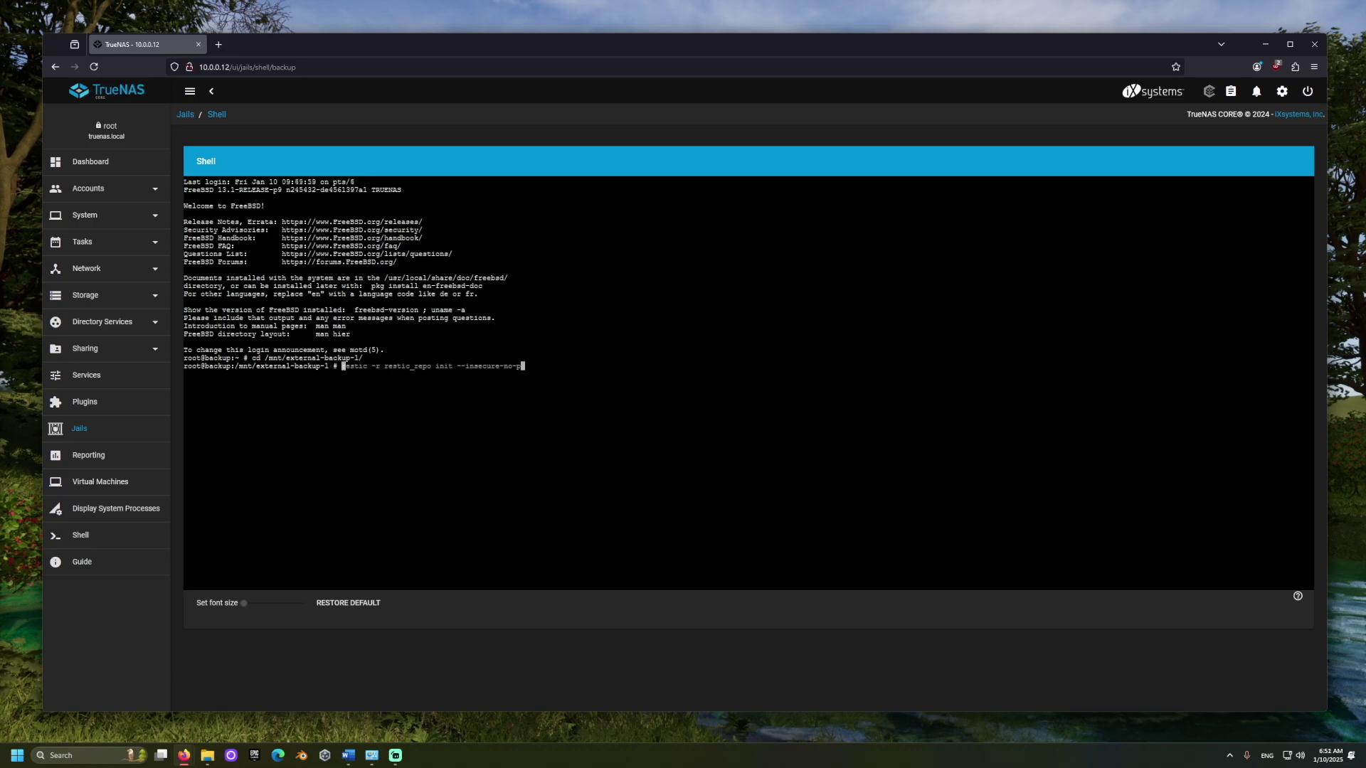
{"action": "type", "text": "word"}
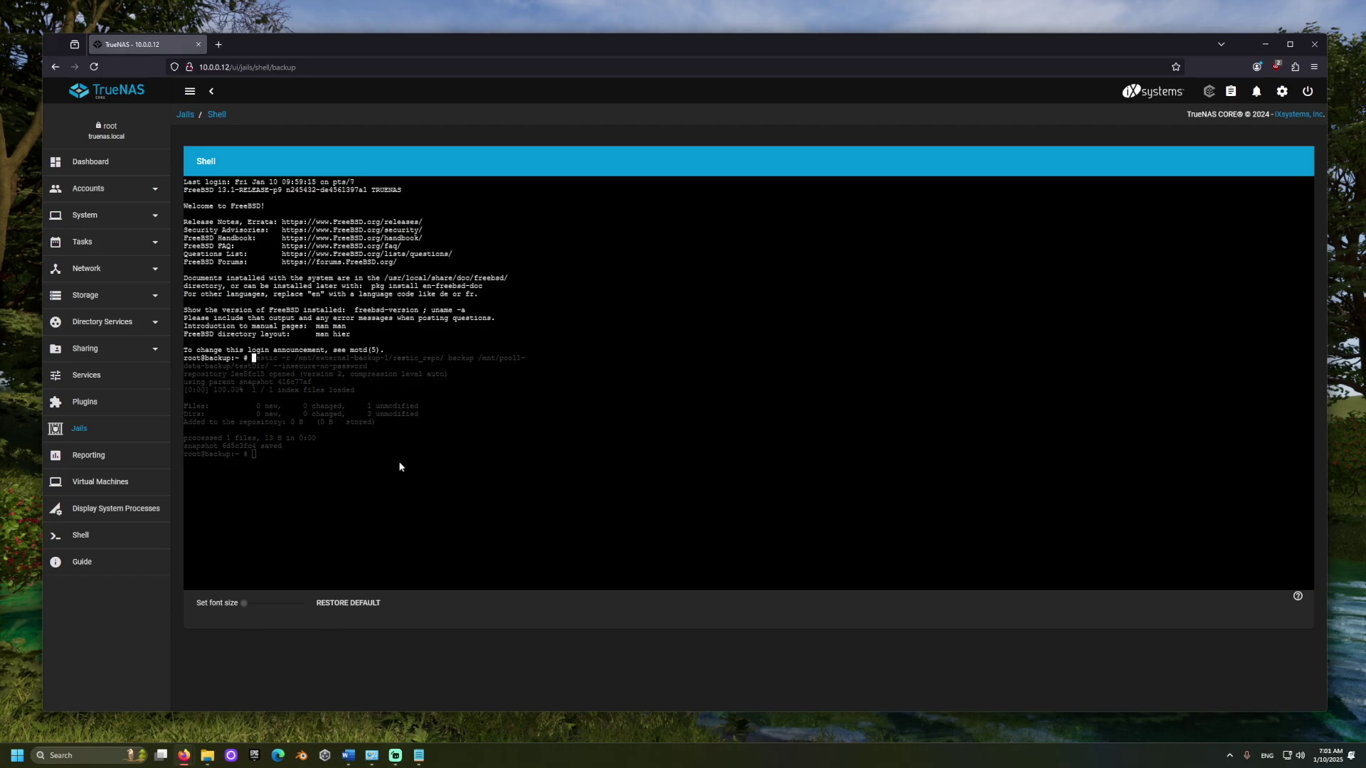
Recall the earlier restic command for /mnt/external-backup-1/restic_repo/ from the shell history.
{"action": "key", "text": "Up"}
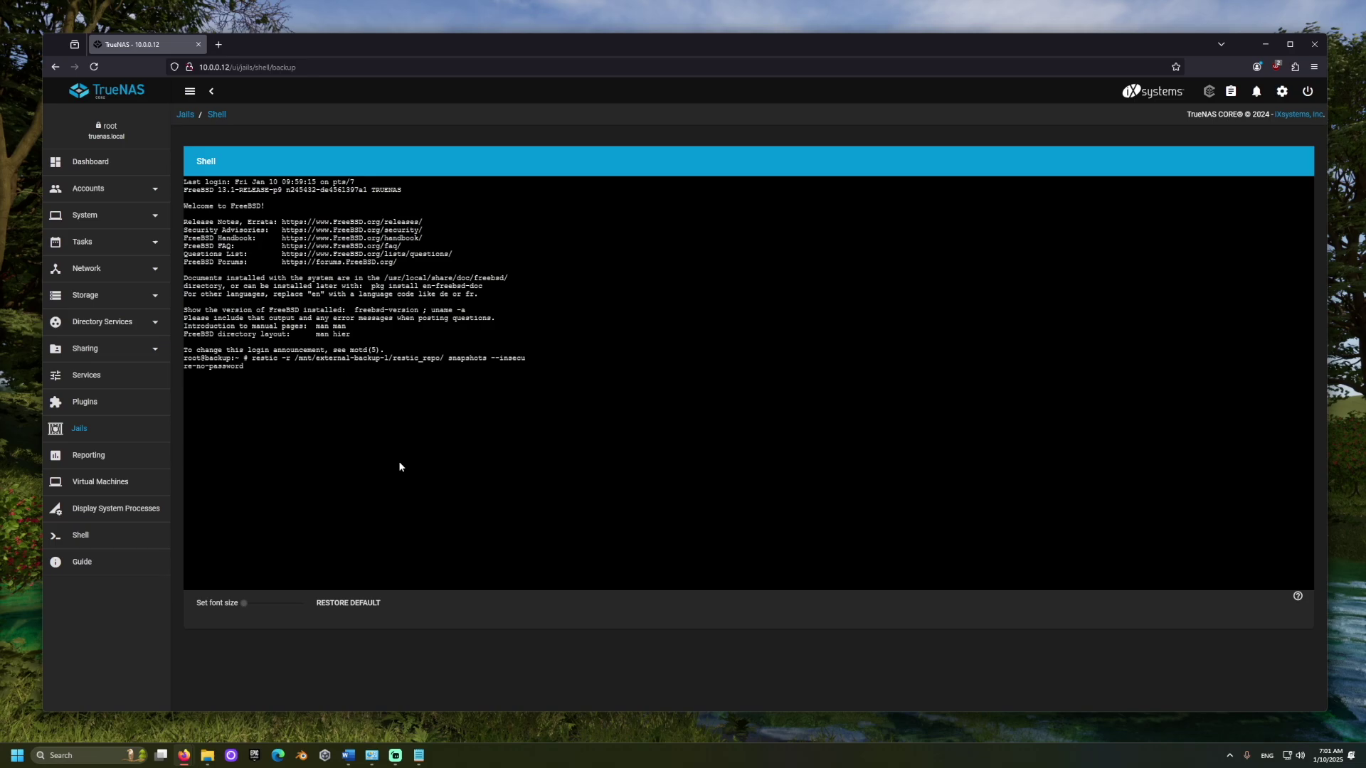
Run restic snapshots to show two snapshots, then restic ls 416c77af --insecure-no-password listing testDir/TestFile.txt.
{"action": "key", "text": "Return"}
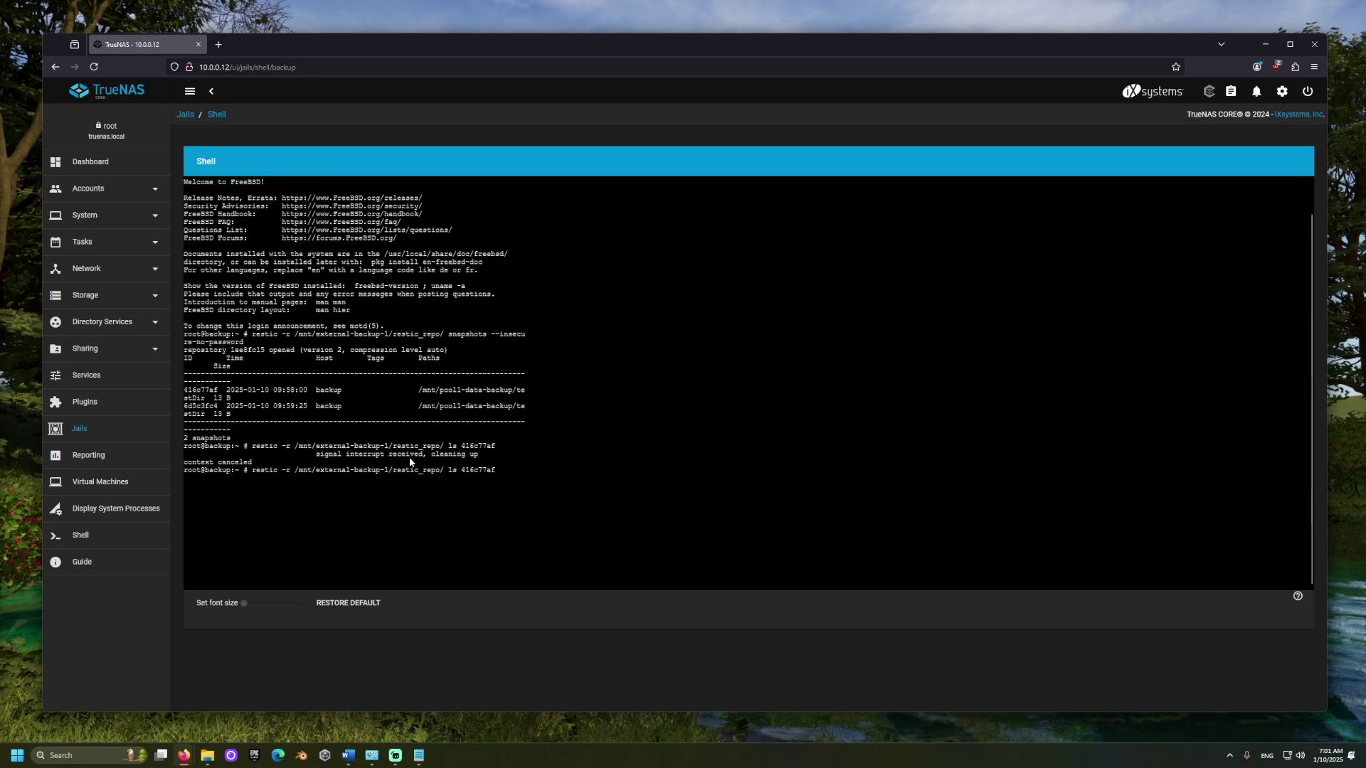
{"action": "type", "text": "--insec"}
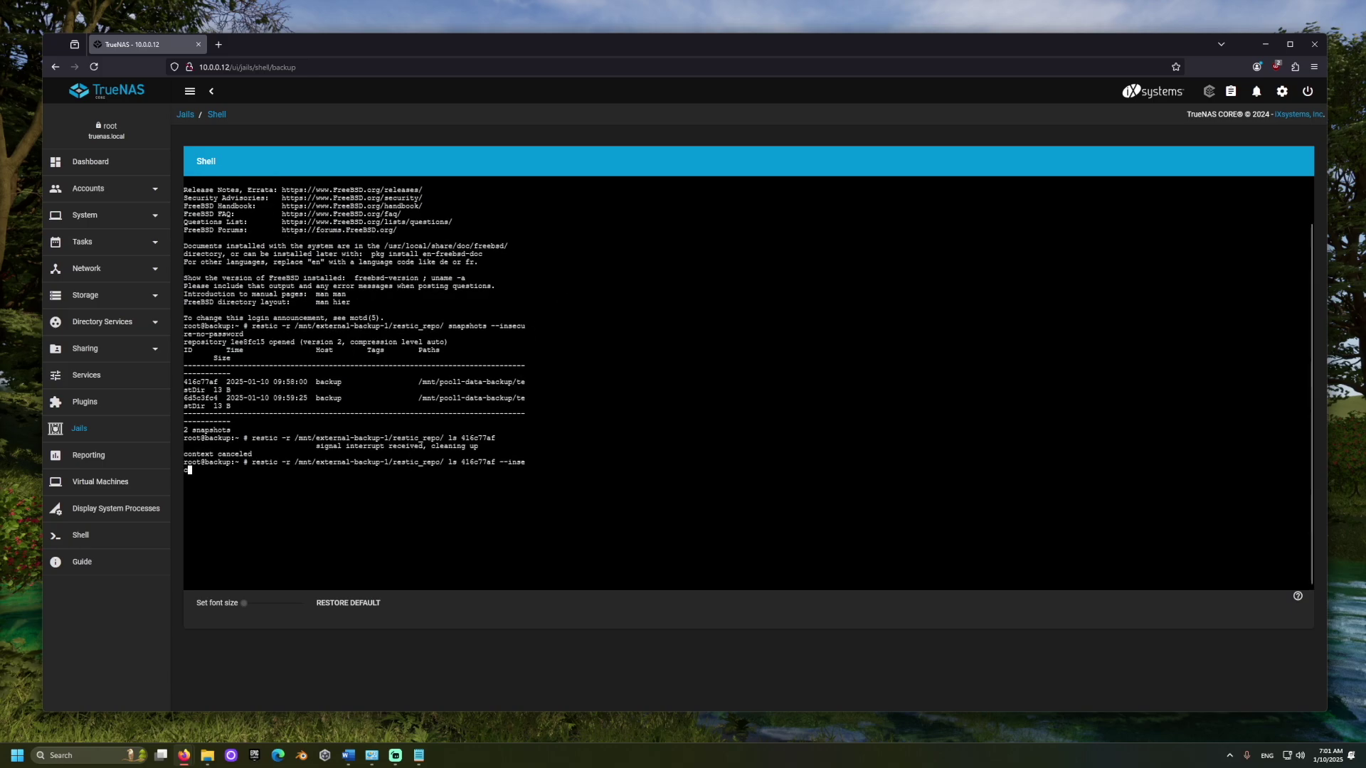
{"action": "type", "text": "ure-no-password"}
{"action": "key", "text": "Return"}
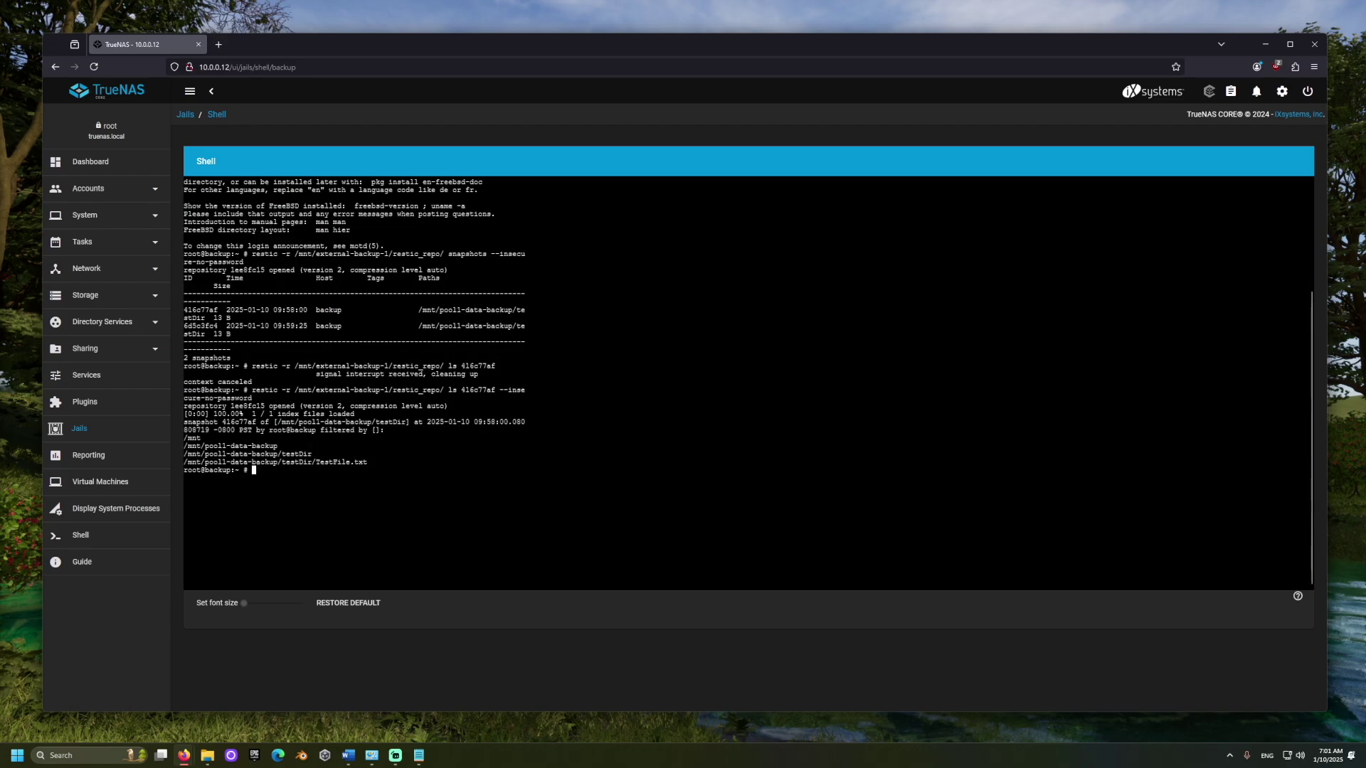